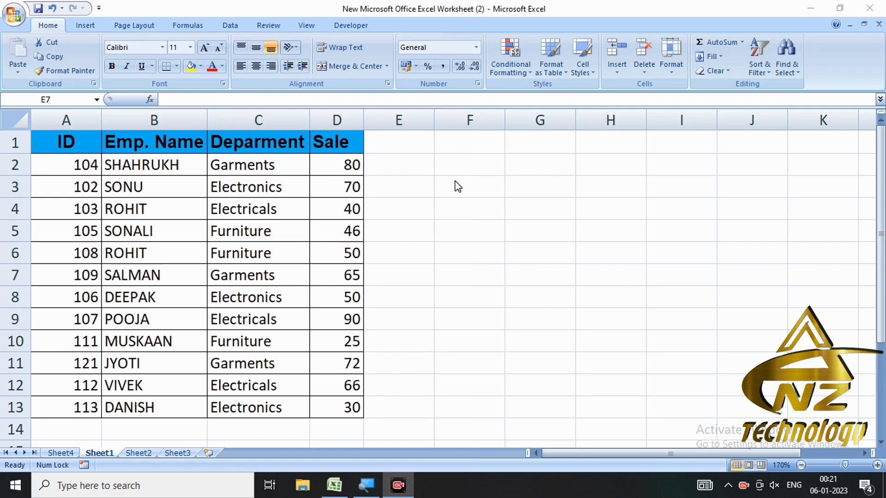
# Step: Copy the ID header from A1 to F2 and the Sale header from D1 to G2
pyautogui.click(463, 171)
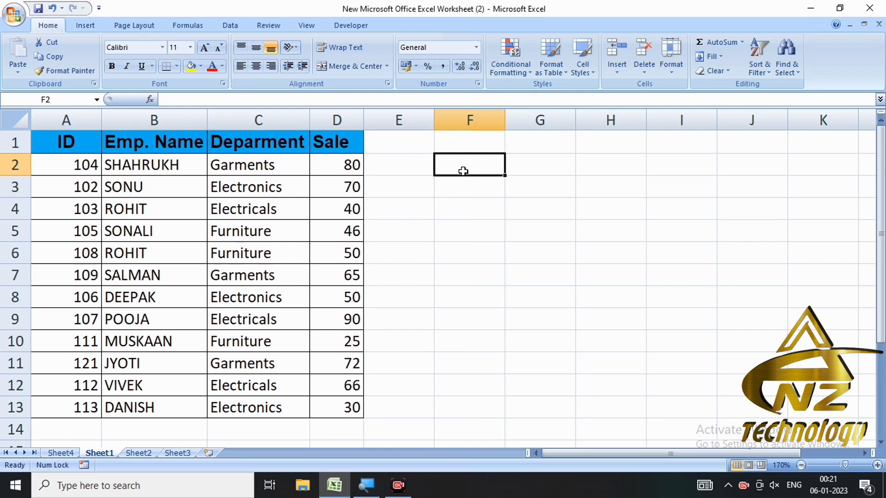
pyautogui.click(49, 142)
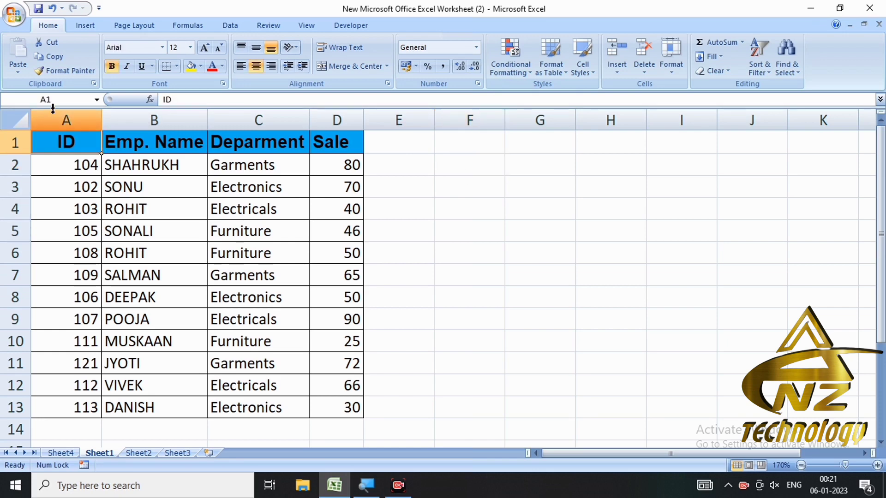
pyautogui.click(52, 58)
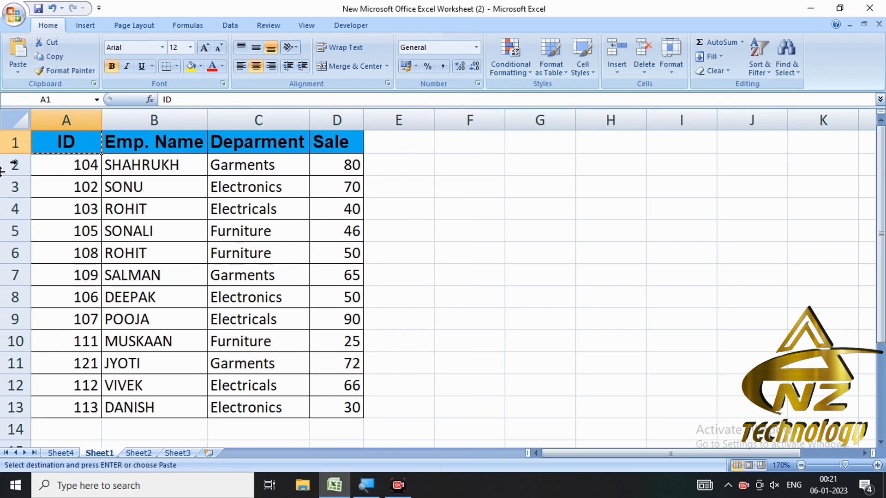
pyautogui.click(467, 160)
pyautogui.hotkey('ctrl', 'v')
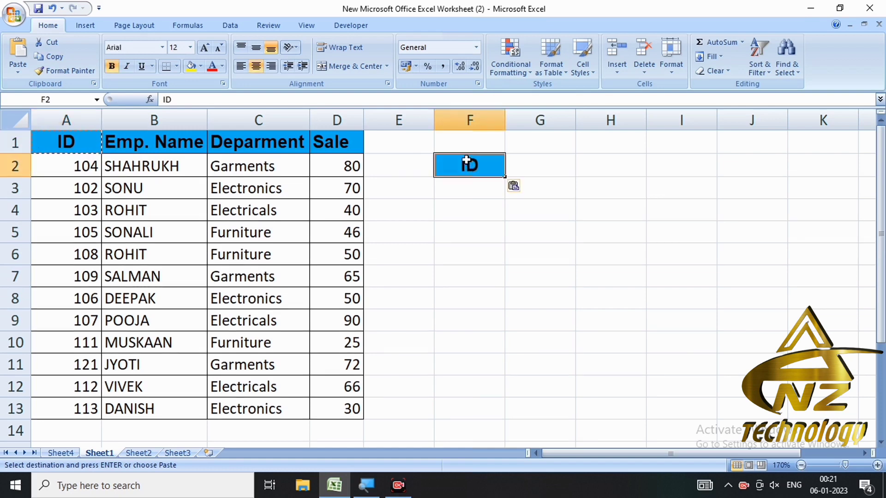
pyautogui.click(332, 146)
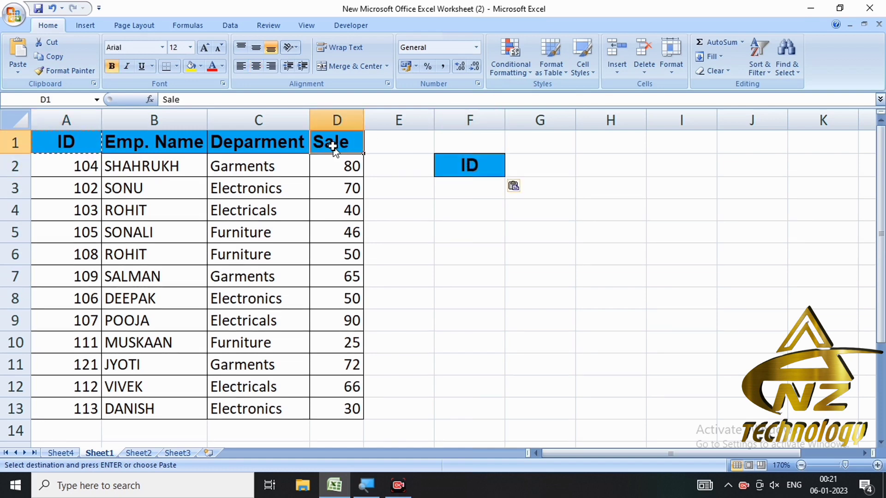
pyautogui.hotkey('ctrl', 'c')
pyautogui.click(530, 167)
pyautogui.hotkey('ctrl', 'v')
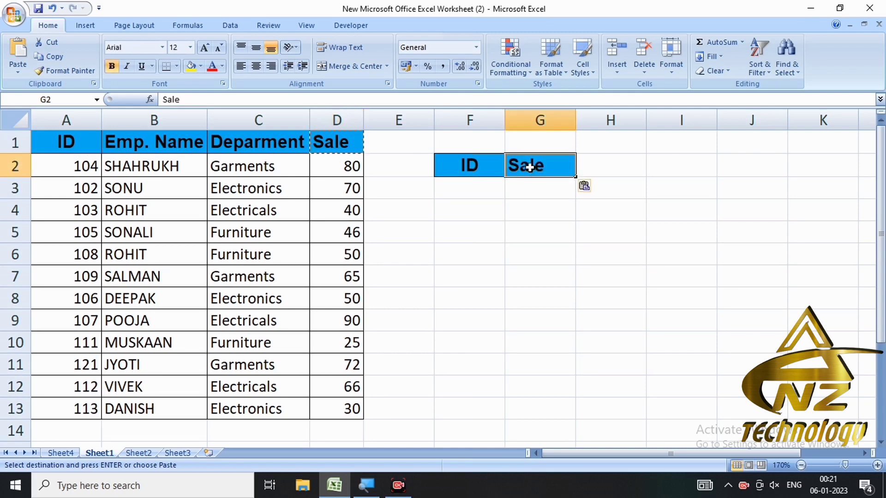
# Step: Enter 105 as the lookup ID in cell F3
pyautogui.click(481, 191)
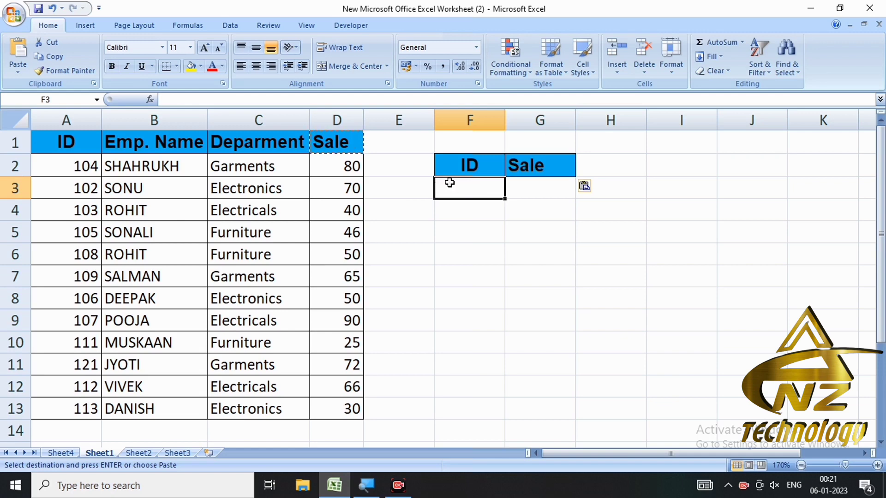
pyautogui.write('105')
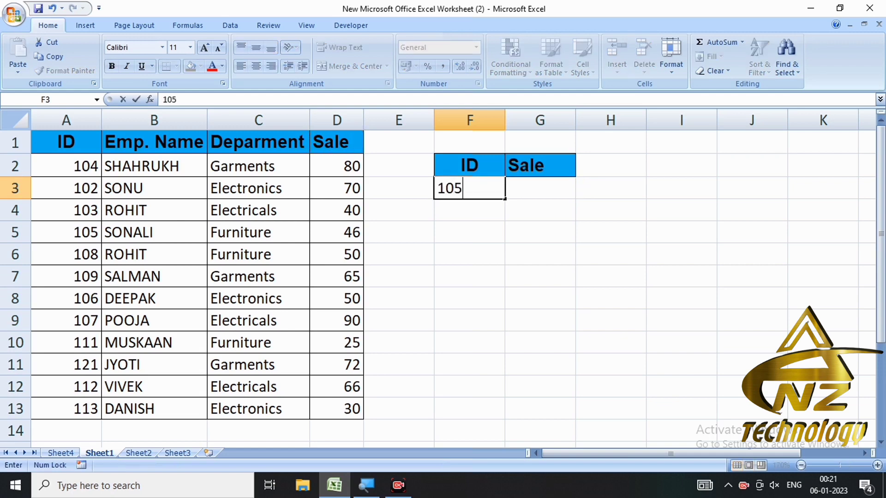
pyautogui.press('Return')
# Step: Look up the sale in G3 with the formula =dget(A1:D13,"sale",F2:F3)
pyautogui.click(449, 183)
pyautogui.press('Right')
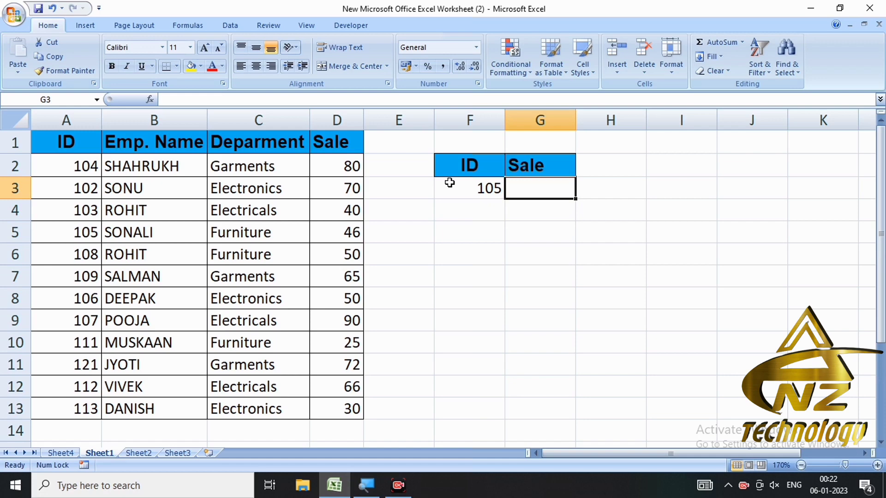
pyautogui.write('=')
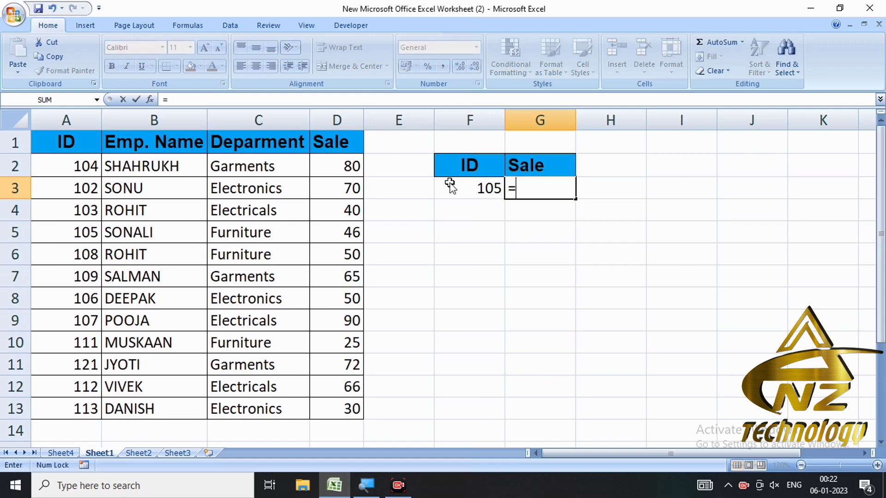
pyautogui.write('dget')
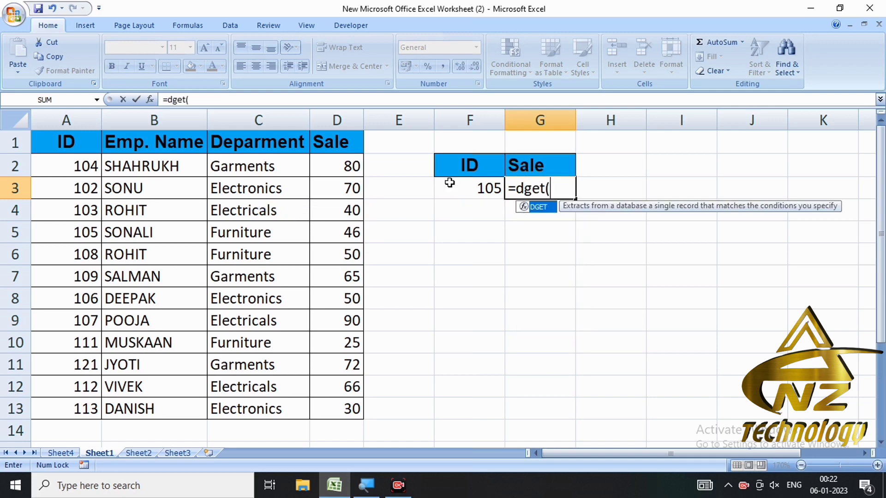
pyautogui.write('(')
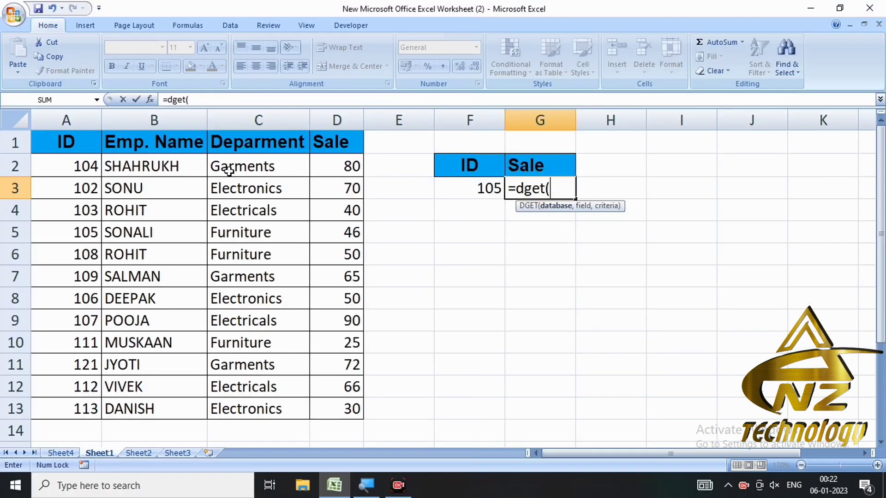
pyautogui.moveTo(42, 138); pyautogui.dragTo(327, 408)
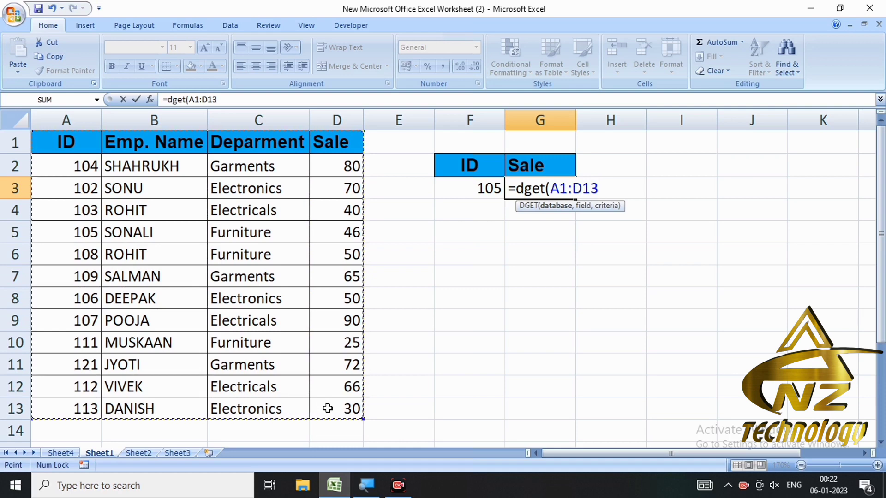
pyautogui.write(',')
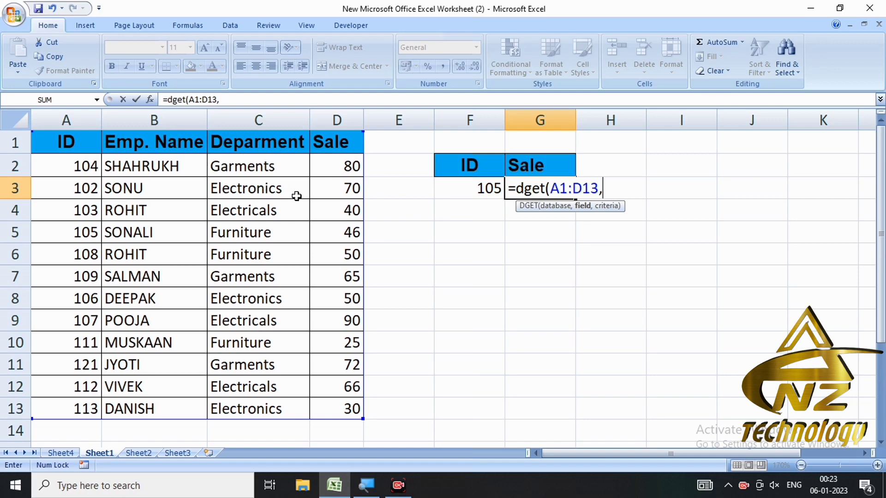
pyautogui.write('"sale",')
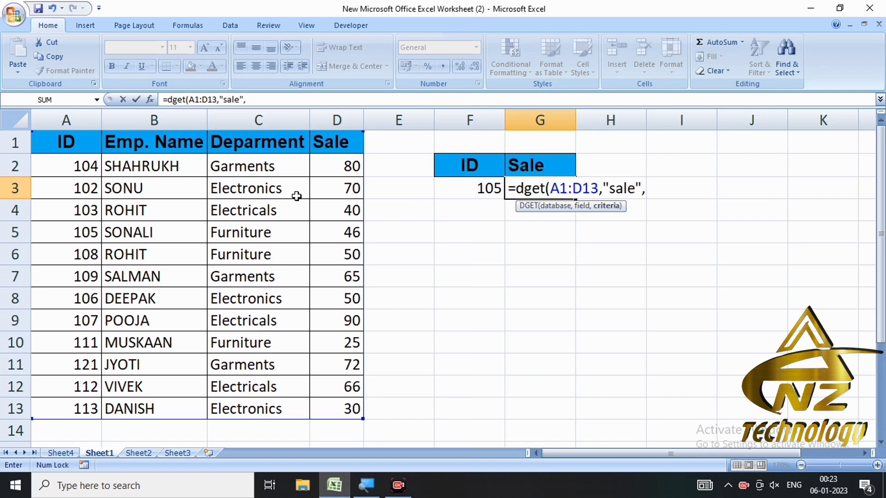
pyautogui.click(486, 189)
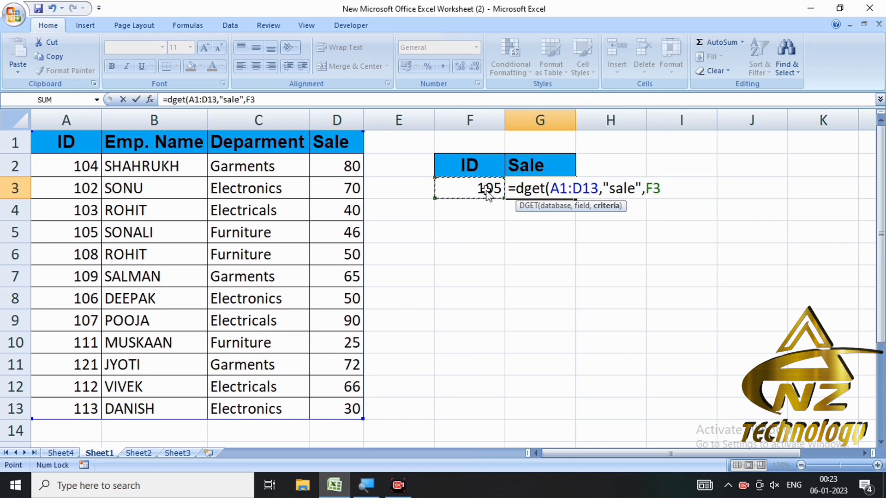
pyautogui.click(487, 162)
pyautogui.moveTo(487, 162); pyautogui.dragTo(485, 188)
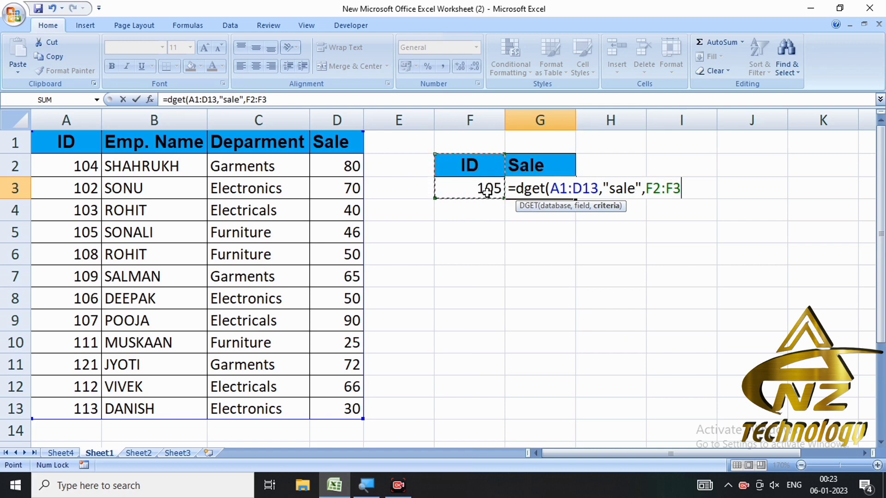
pyautogui.press('Return')
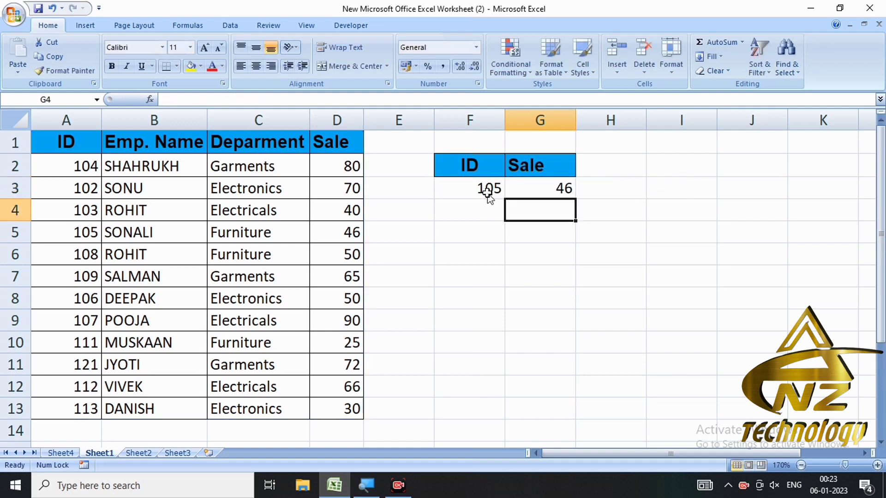
# Step: Change the lookup ID in F3 to 102
pyautogui.press('Up')
pyautogui.press('Left')
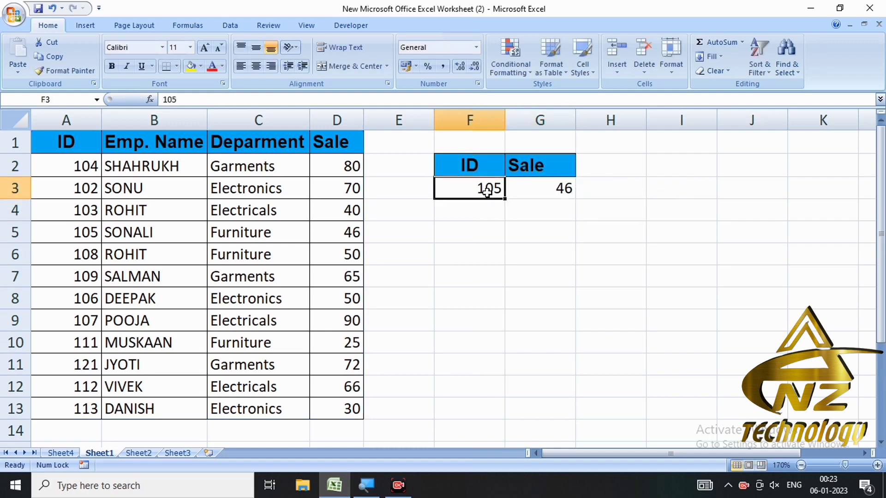
pyautogui.write('102')
pyautogui.press('Return')
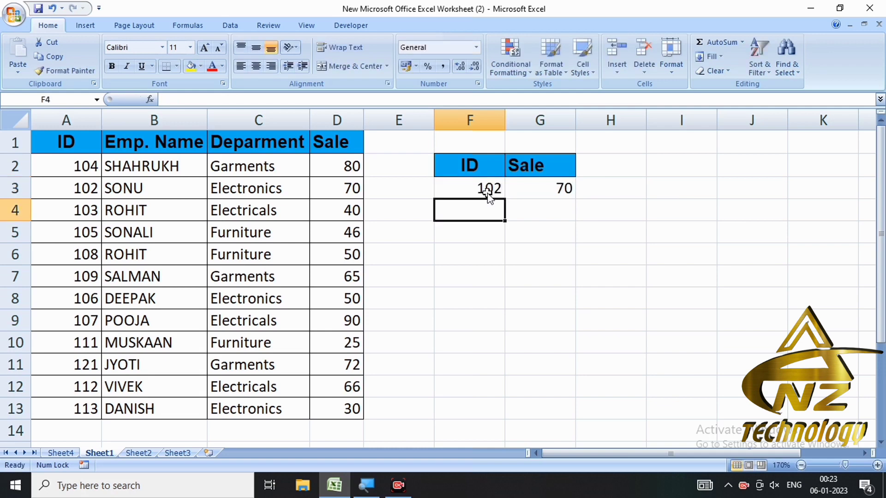
pyautogui.click(488, 193)
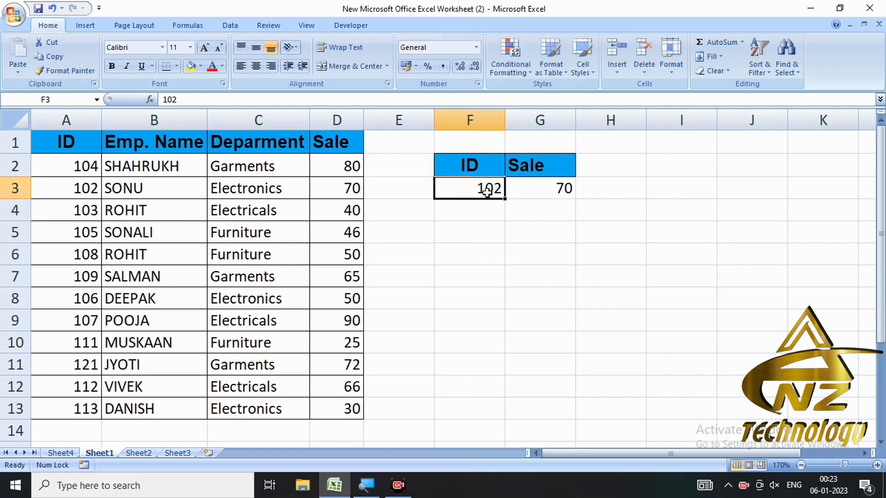
pyautogui.press('Return')
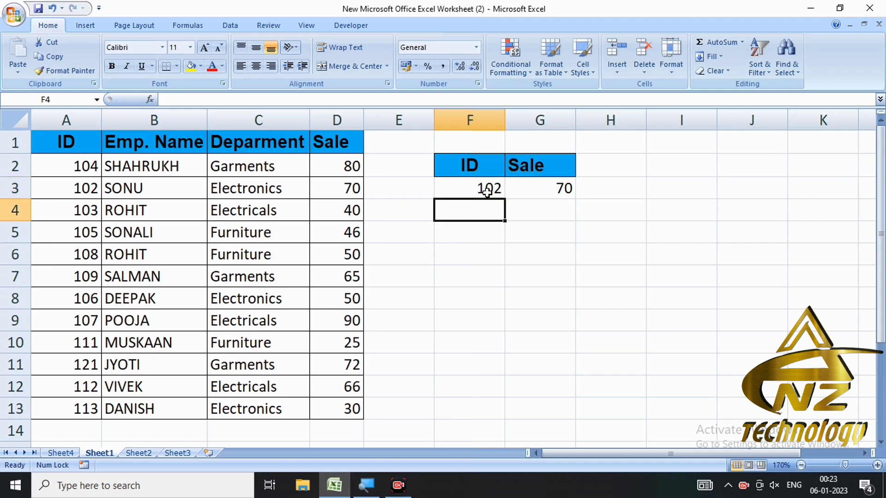
pyautogui.press('Return')
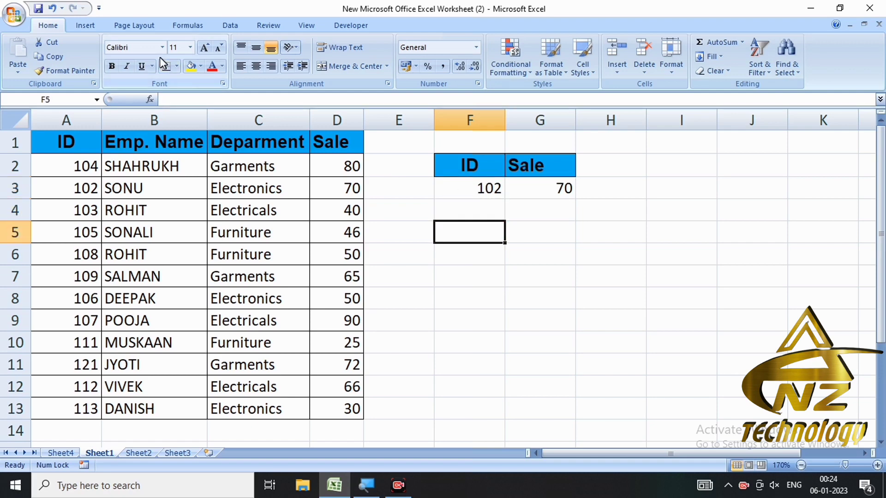
# Step: Copy the header row A1:D1 to F5:I5 and autofit the widths of columns G and H
pyautogui.moveTo(38, 147); pyautogui.dragTo(318, 150)
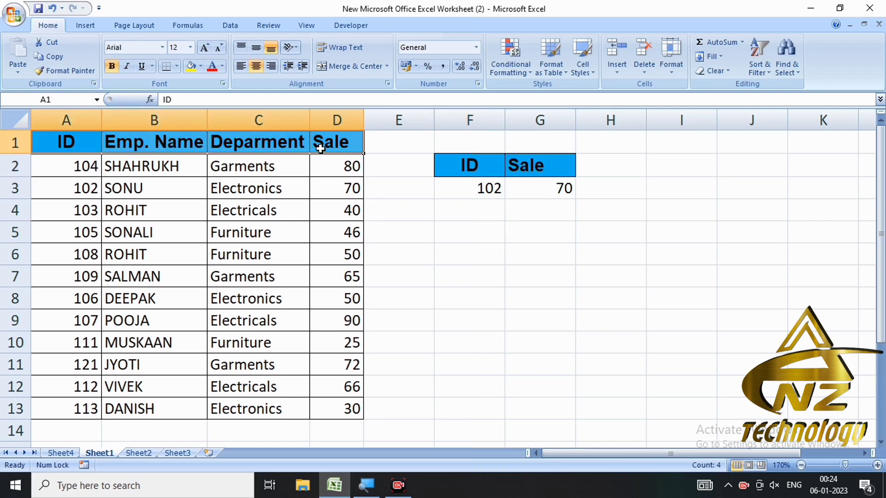
pyautogui.hotkey('ctrl', 'c')
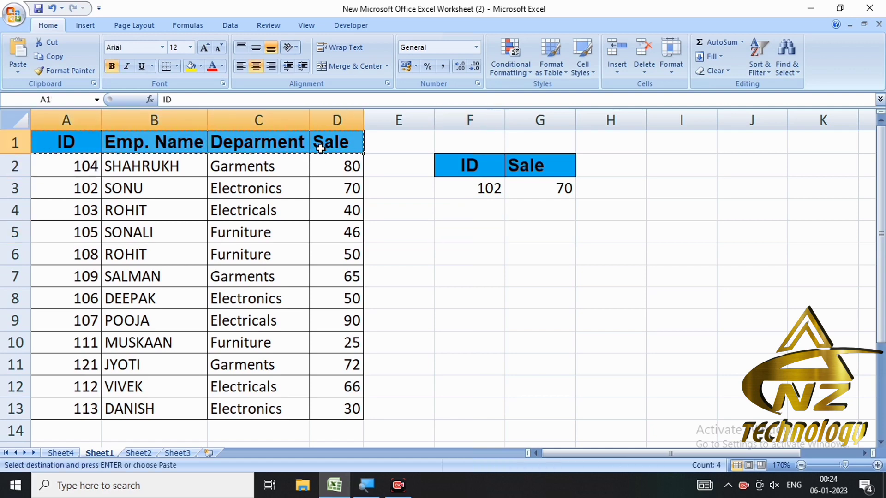
pyautogui.click(464, 228)
pyautogui.hotkey('ctrl', 'v')
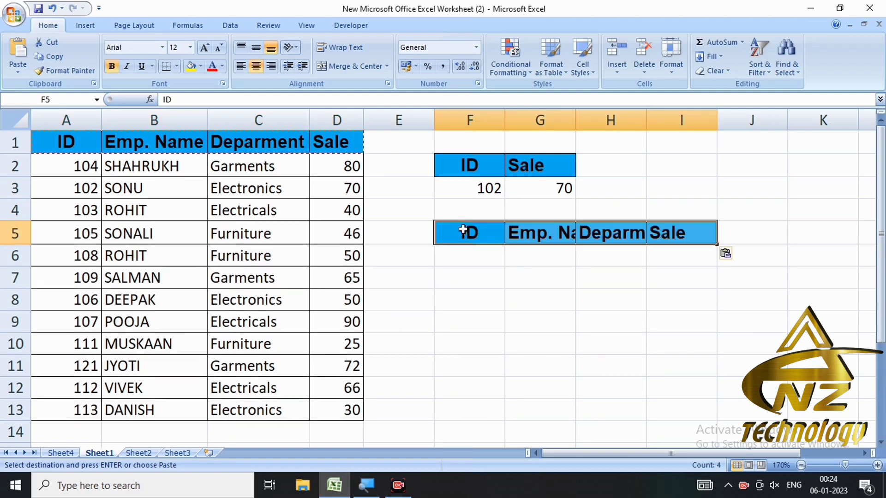
pyautogui.doubleClick(574, 121)
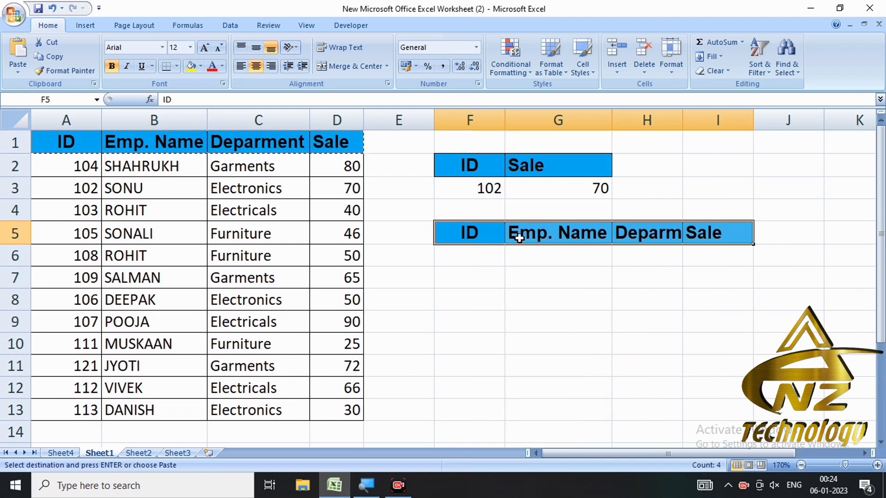
pyautogui.click(682, 116)
pyautogui.doubleClick(682, 116)
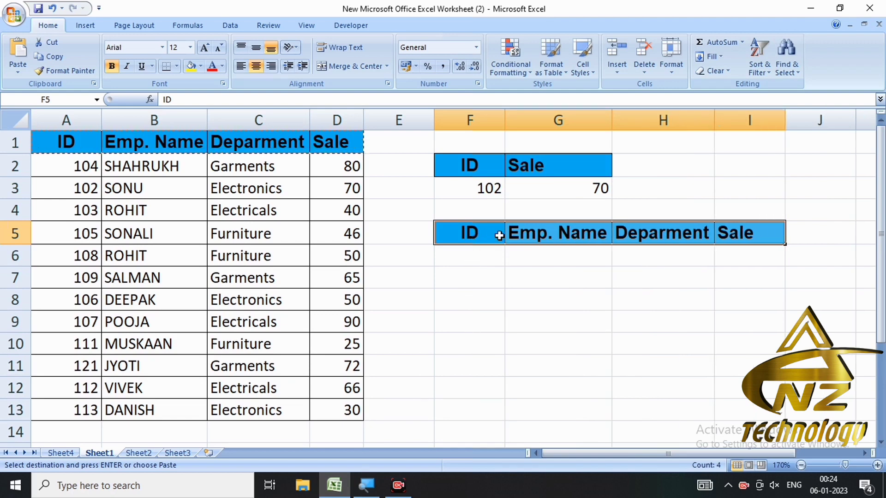
# Step: Enter 102 as the lookup ID in cell F6 of the second lookup table
pyautogui.click(453, 251)
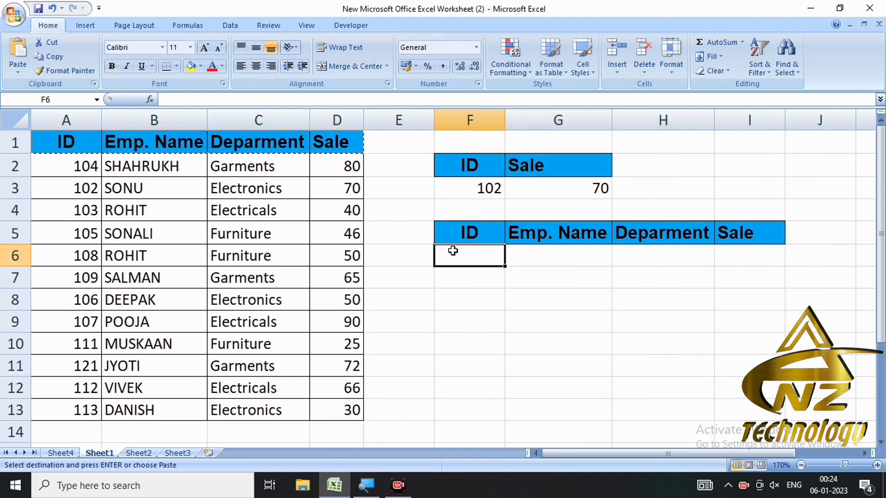
pyautogui.write('102')
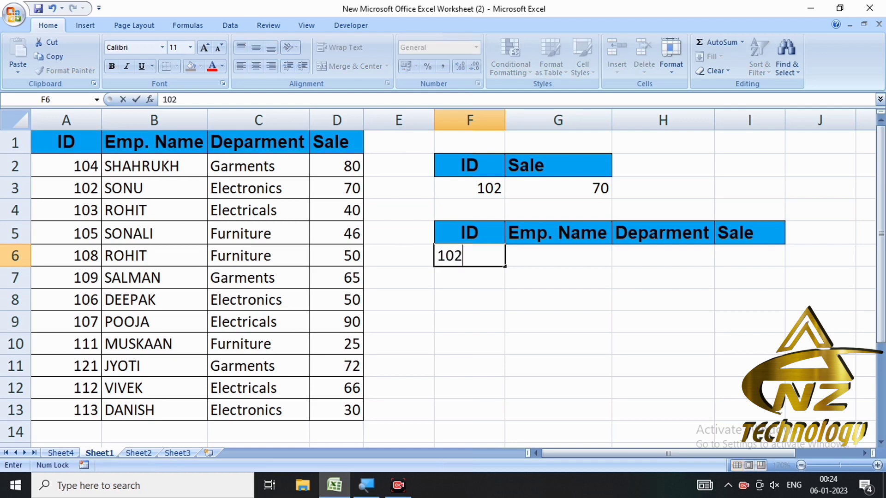
pyautogui.press('Return')
# Step: Look up the employee name in G6 with the formula =dget(A1:D13,B1,F5:F6)
pyautogui.press('Up')
pyautogui.press('Right')
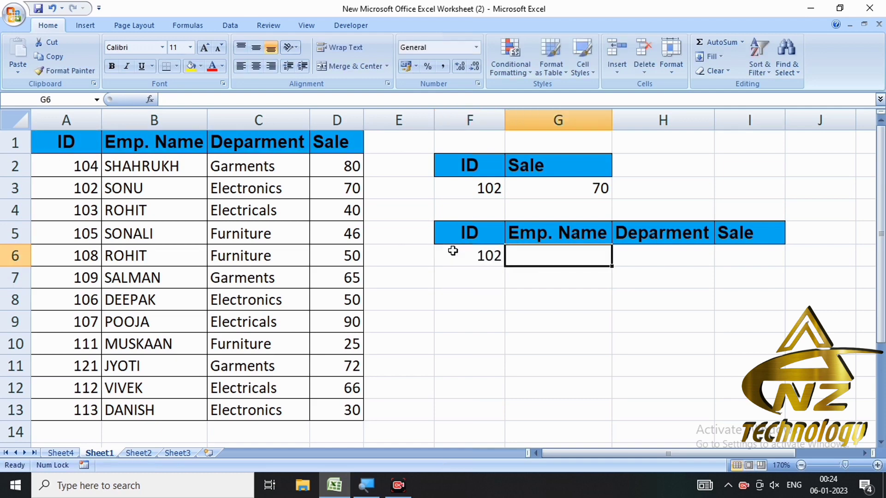
pyautogui.write('=')
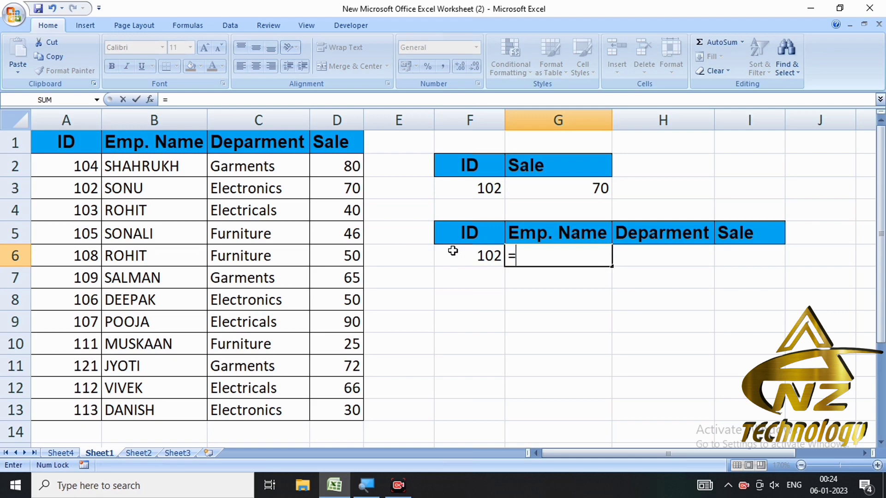
pyautogui.write('dget(')
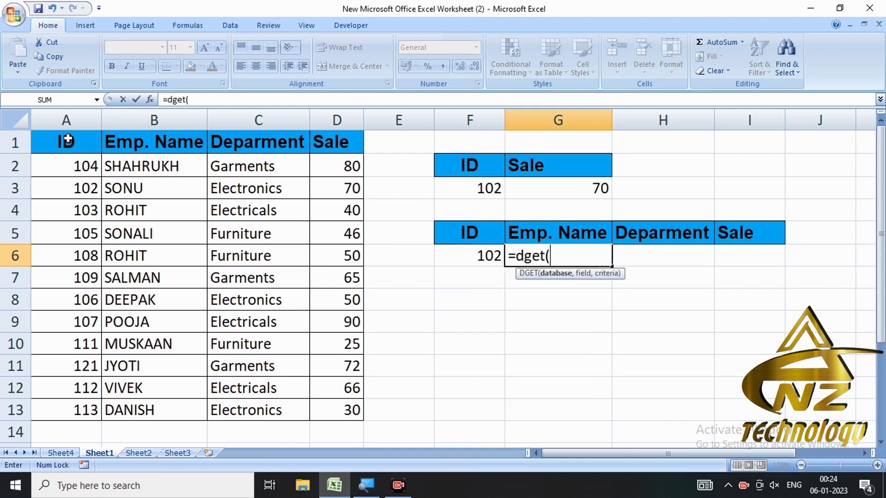
pyautogui.moveTo(65, 138); pyautogui.dragTo(317, 409)
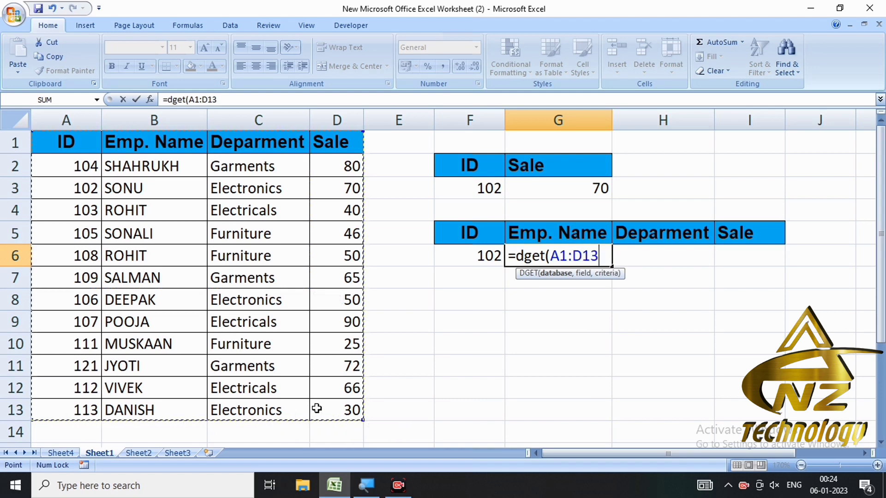
pyautogui.write(',')
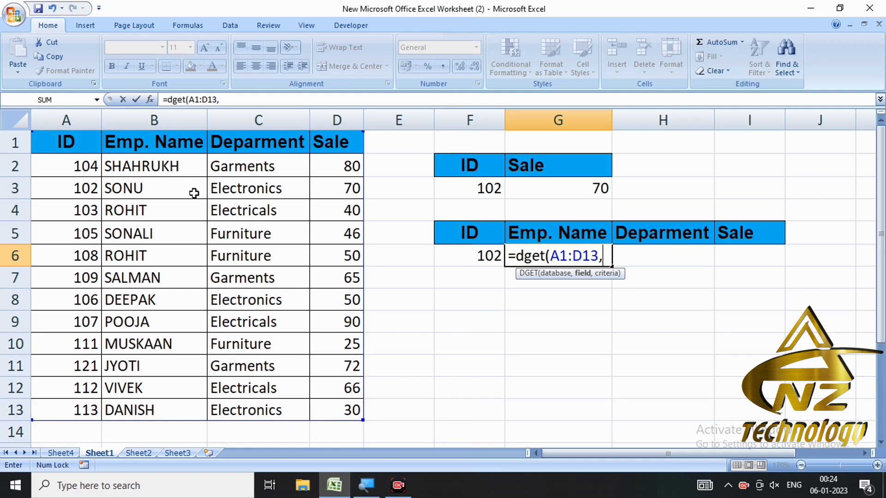
pyautogui.click(149, 144)
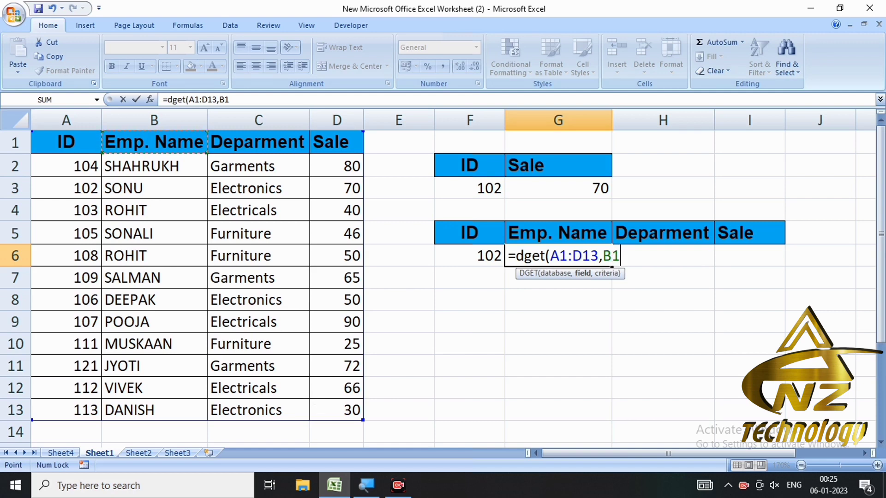
pyautogui.write(',')
pyautogui.click(482, 233)
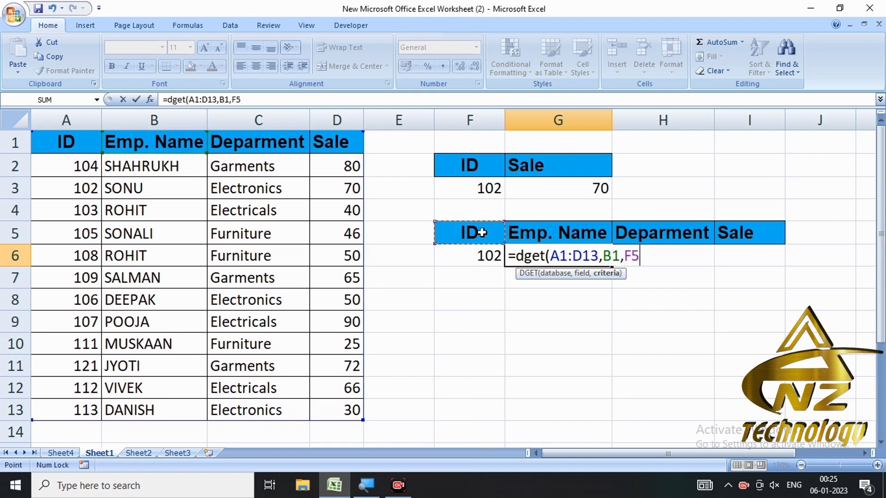
pyautogui.moveTo(482, 233); pyautogui.dragTo(482, 253)
pyautogui.press('Return')
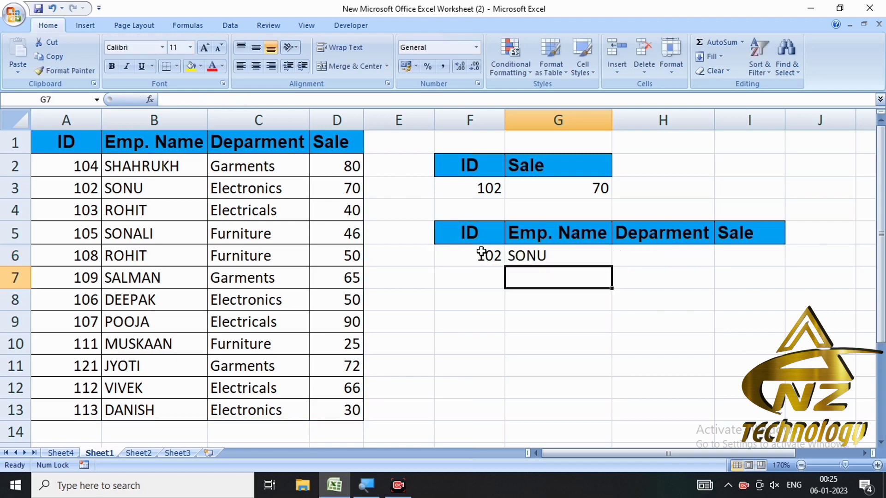
# Step: Make the database and criteria ranges in G6's formula absolute, as $A$1:$D$13 and $F$5:$F$6, keeping B1 relative
pyautogui.press('Up')
pyautogui.click(481, 254)
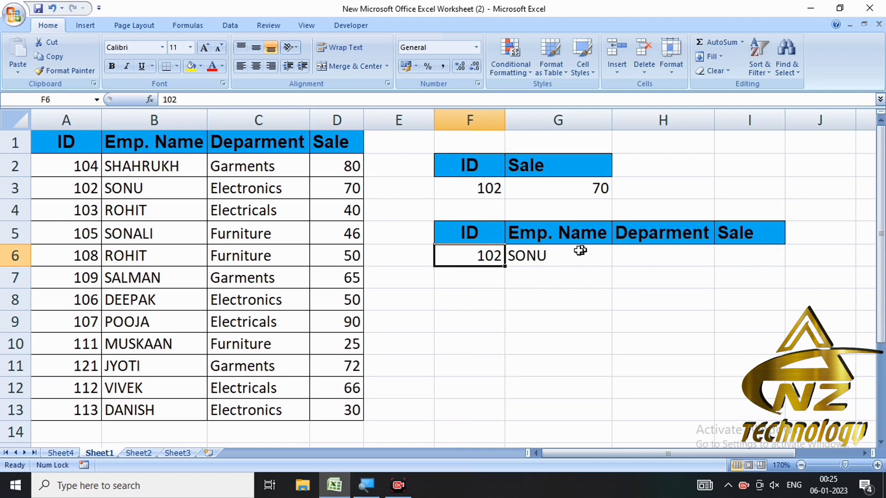
pyautogui.click(564, 258)
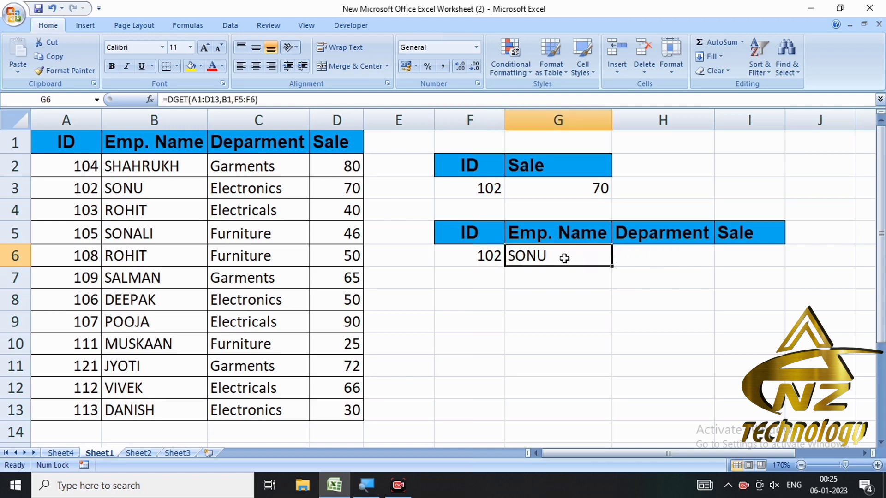
pyautogui.doubleClick(568, 258)
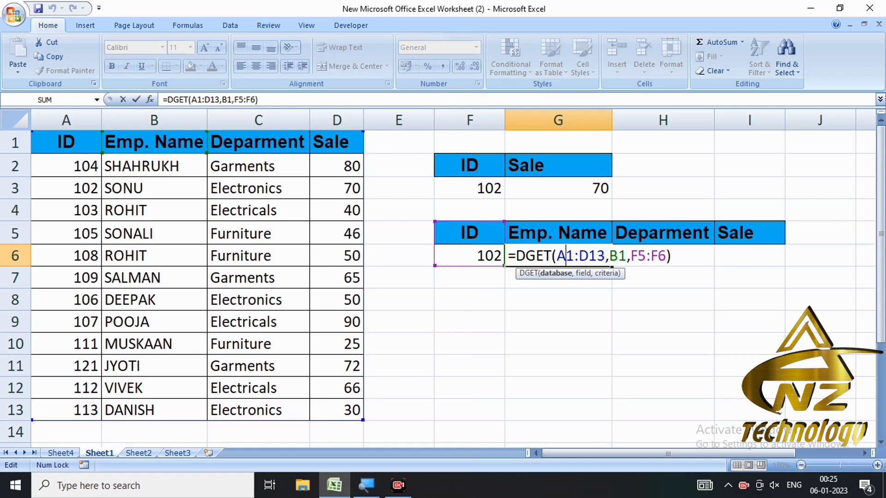
pyautogui.doubleClick(583, 256)
pyautogui.hotkey('shift', 'Left')
pyautogui.hotkey('shift', 'Left')
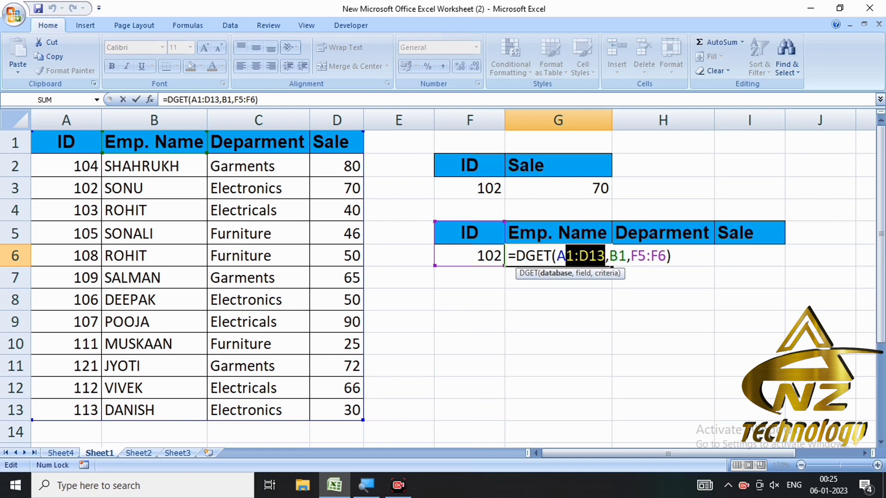
pyautogui.hotkey('shift', 'Left')
pyautogui.press('F4')
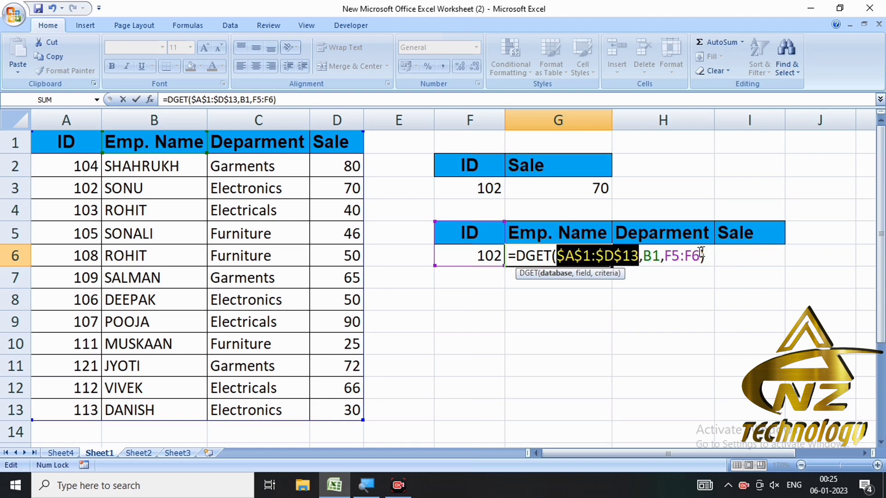
pyautogui.moveTo(697, 257); pyautogui.dragTo(664, 256)
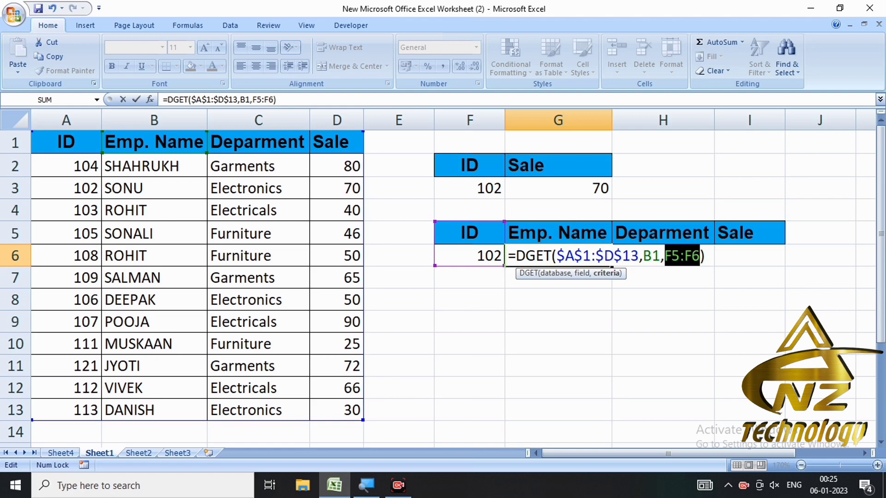
pyautogui.press('F4')
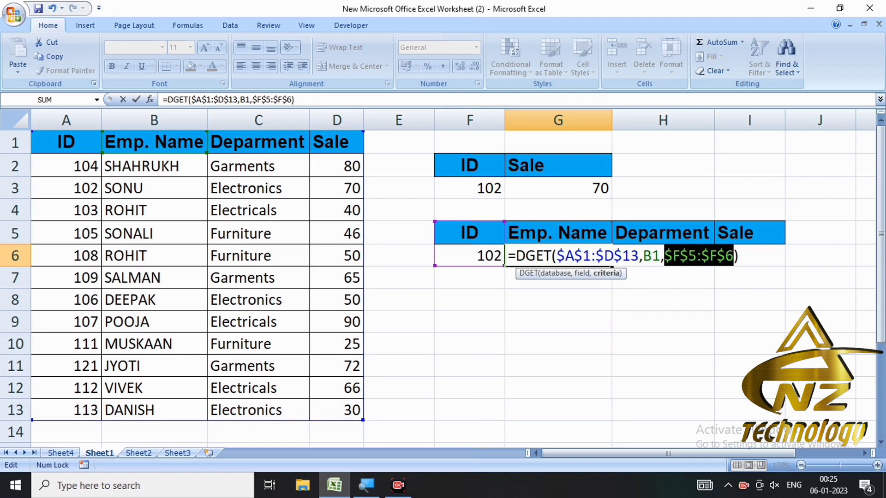
pyautogui.press('Return')
# Step: Fill the G6 formula across to H6:I6 for the department and sale
pyautogui.press('Up')
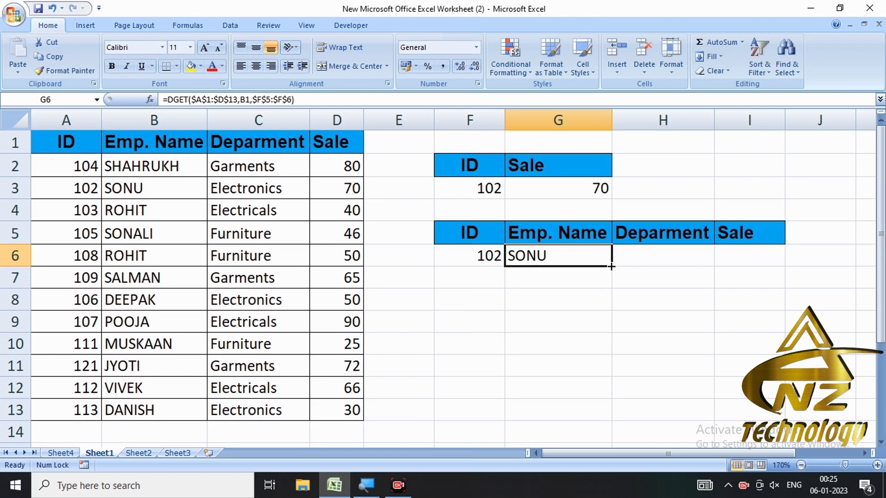
pyautogui.moveTo(617, 266); pyautogui.dragTo(754, 260)
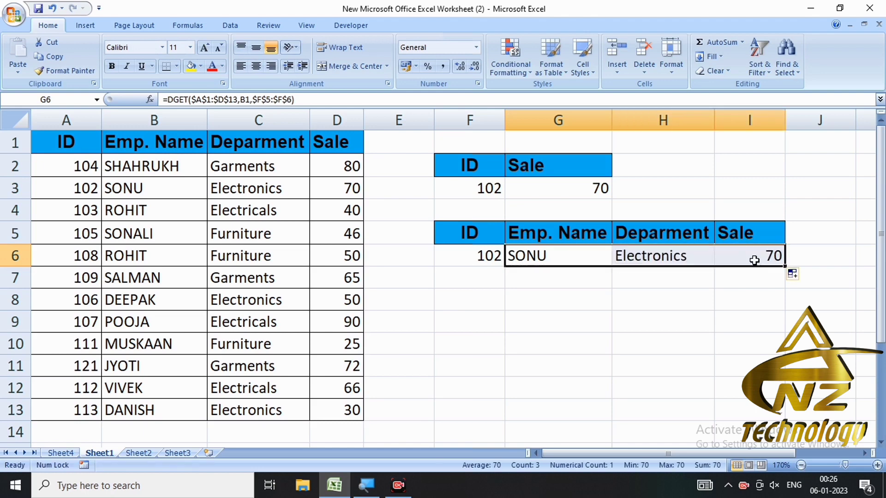
pyautogui.click(602, 298)
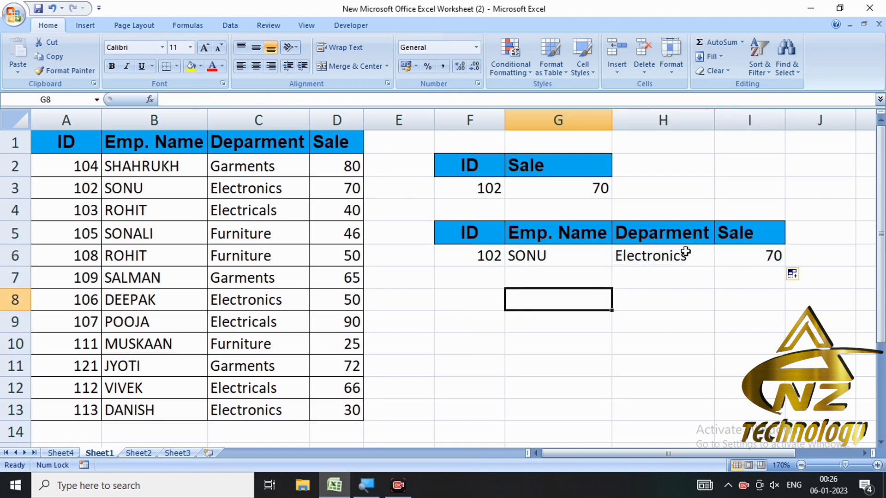
# Step: Change the lookup ID in F6 to 105
pyautogui.click(474, 255)
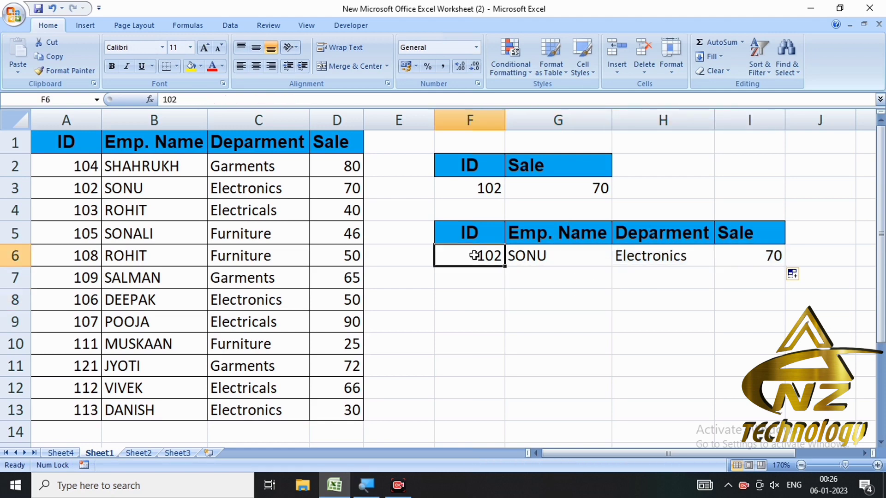
pyautogui.write('105')
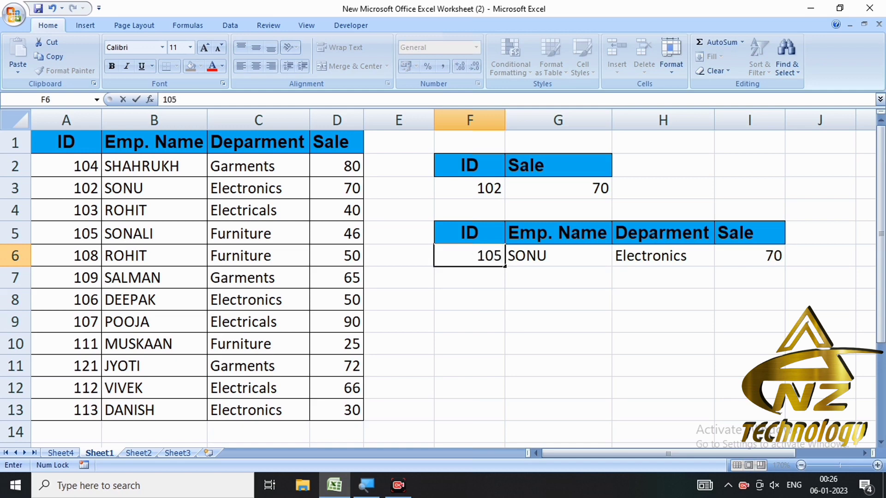
pyautogui.press('Return')
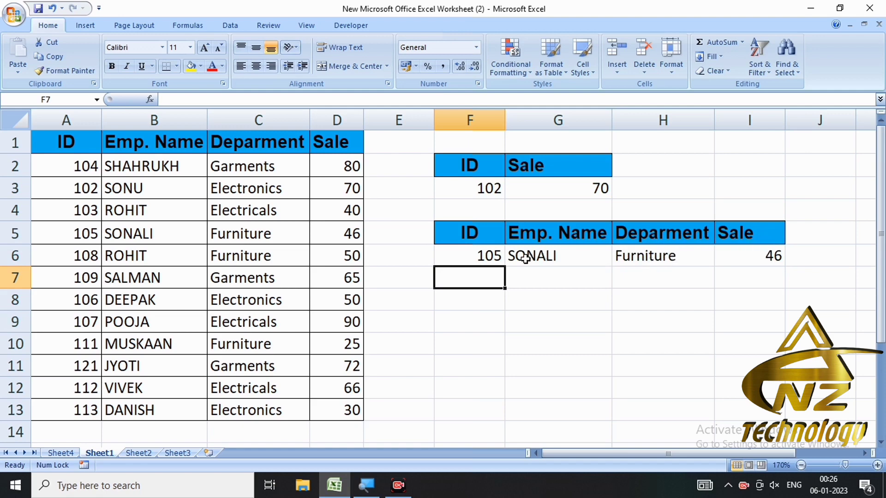
# Step: Copy the Emp. Name header from B1 to F8 to start a third lookup table
pyautogui.click(472, 295)
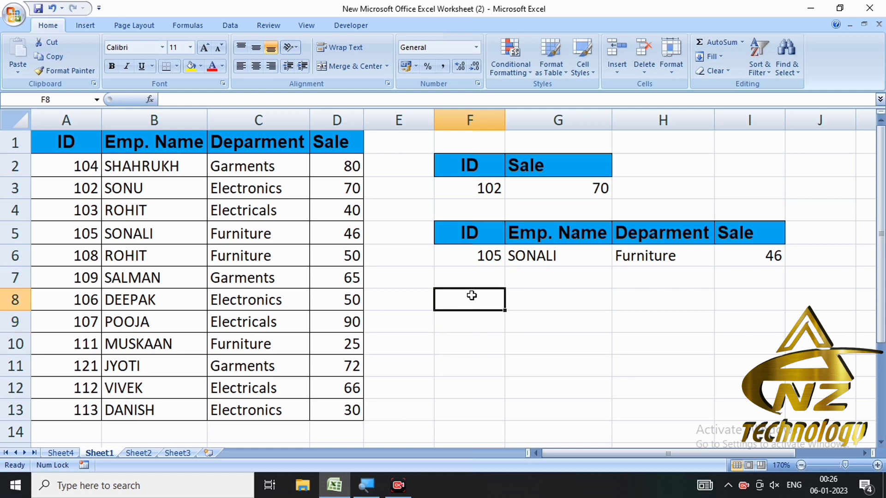
pyautogui.press('Right')
pyautogui.click(472, 296)
pyautogui.click(180, 149)
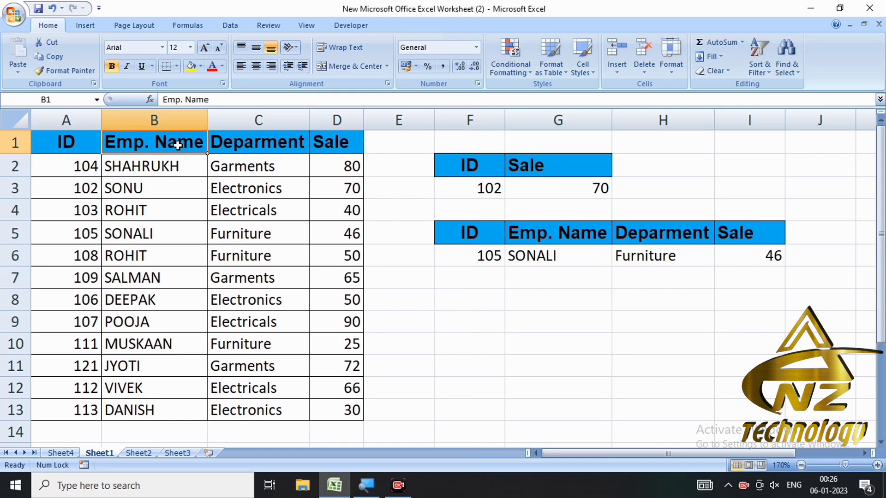
pyautogui.hotkey('ctrl', 'c')
pyautogui.press('Right')
pyautogui.press('Right')
pyautogui.press('Down')
pyautogui.press('Down')
pyautogui.press('Down')
pyautogui.press('Down')
pyautogui.press('Down')
pyautogui.press('Down')
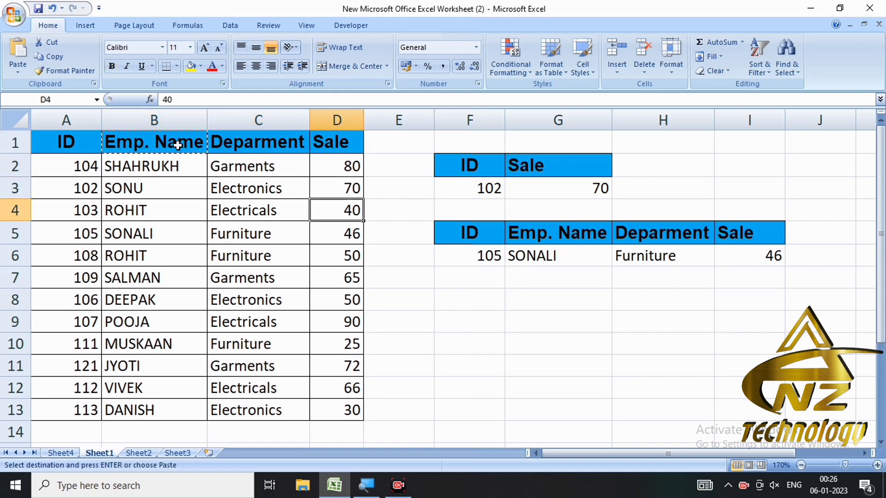
pyautogui.press('Right')
pyautogui.press('Right')
pyautogui.press('Down')
pyautogui.press('Return')
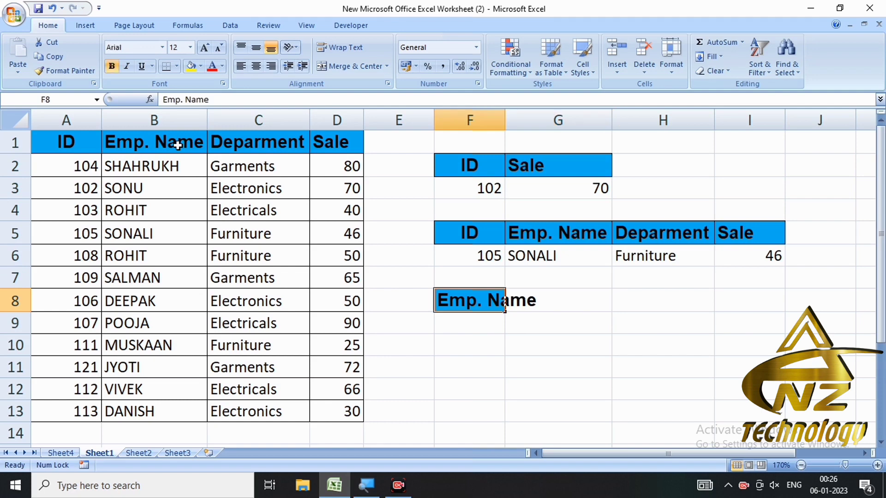
# Step: Copy the ID header from A1 to G8, beside the Emp. Name header of the third lookup table
pyautogui.press('Right')
pyautogui.press('Left')
pyautogui.press('Left')
pyautogui.press('Left')
pyautogui.press('Left')
pyautogui.press('Left')
pyautogui.press('Left')
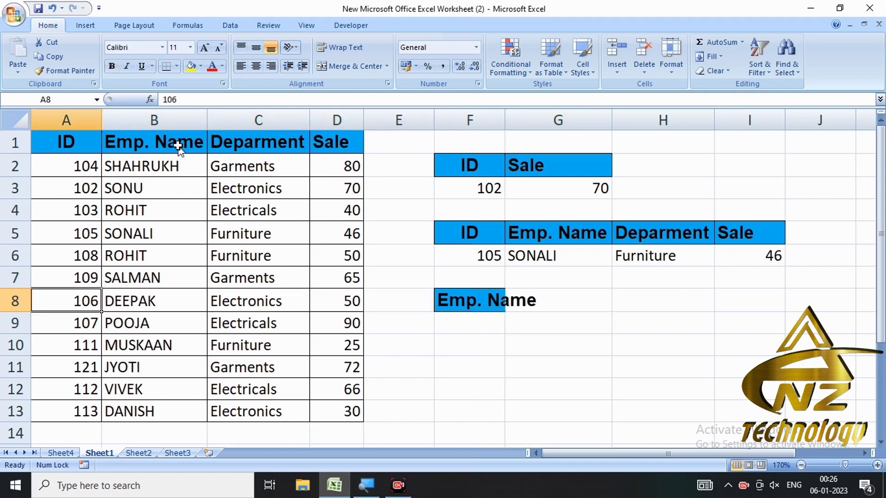
pyautogui.hotkey('ctrl', 'Up')
pyautogui.hotkey('ctrl', 'c')
pyautogui.press('Right')
pyautogui.press('Right')
pyautogui.press('Right')
pyautogui.press('Right')
pyautogui.press('Right')
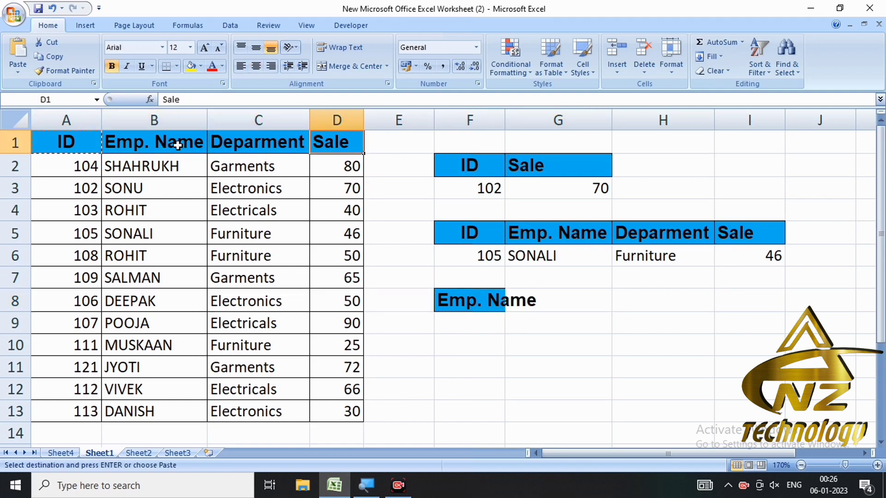
pyautogui.press('Right')
pyautogui.press('Down')
pyautogui.press('Down')
pyautogui.press('Down')
pyautogui.press('Down')
pyautogui.press('Down')
pyautogui.press('Down')
pyautogui.press('Down')
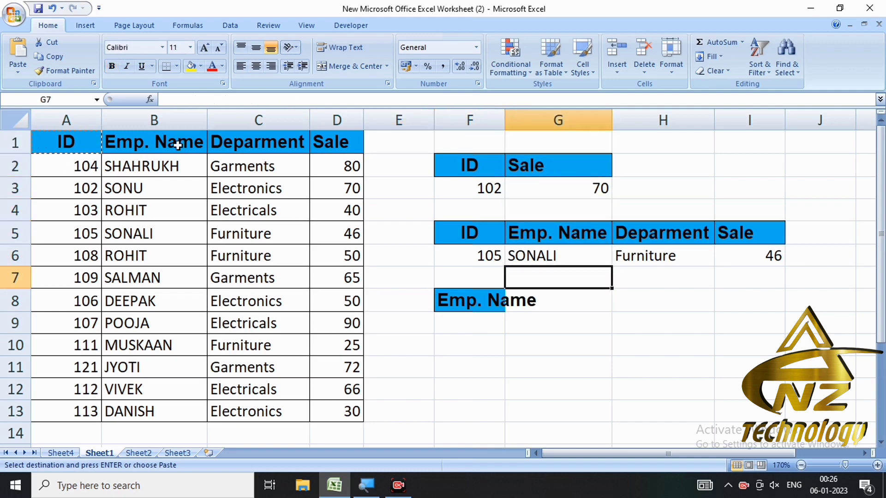
pyautogui.hotkey('ctrl', 'v')
# Step: Enter the first name of the employee with ID 102 as the lookup value in F9
pyautogui.press('Left')
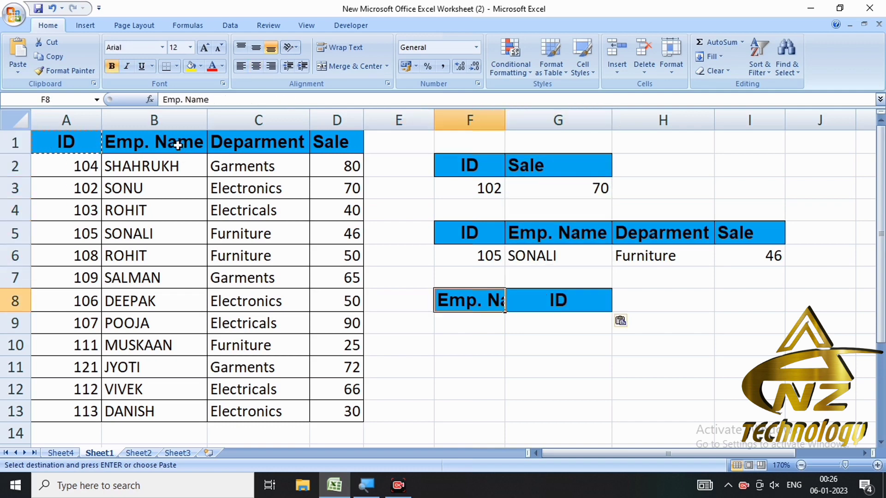
pyautogui.press('Down')
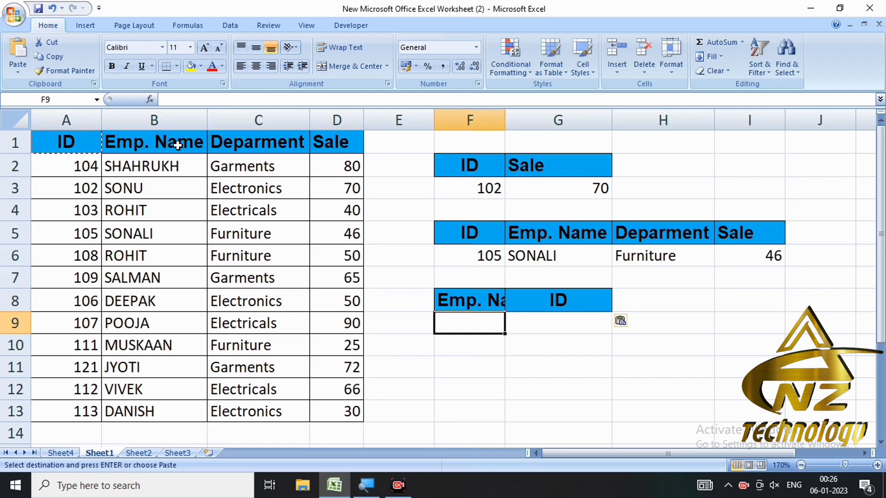
pyautogui.write('sonu')
pyautogui.press('Return')
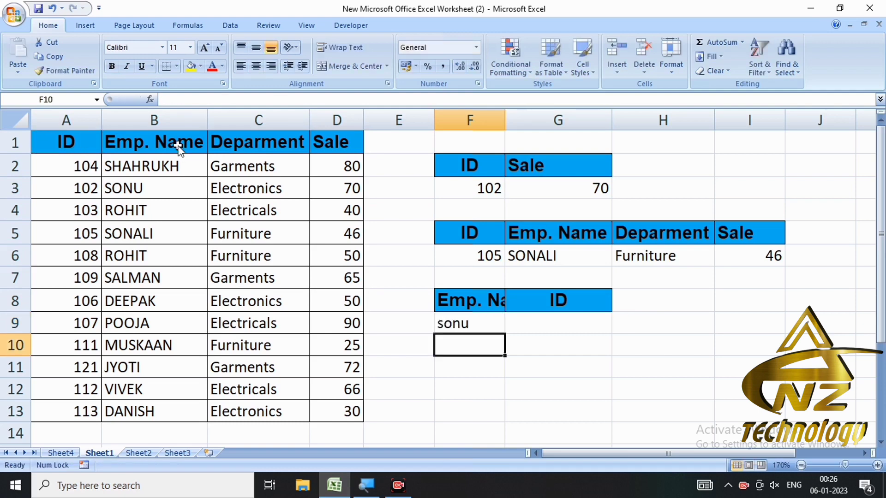
# Step: Enter =DGET(A1:D13,1,F8:F9) in G9 to return the ID for the employee name in F9
pyautogui.press('Up')
pyautogui.press('Right')
pyautogui.write('=')
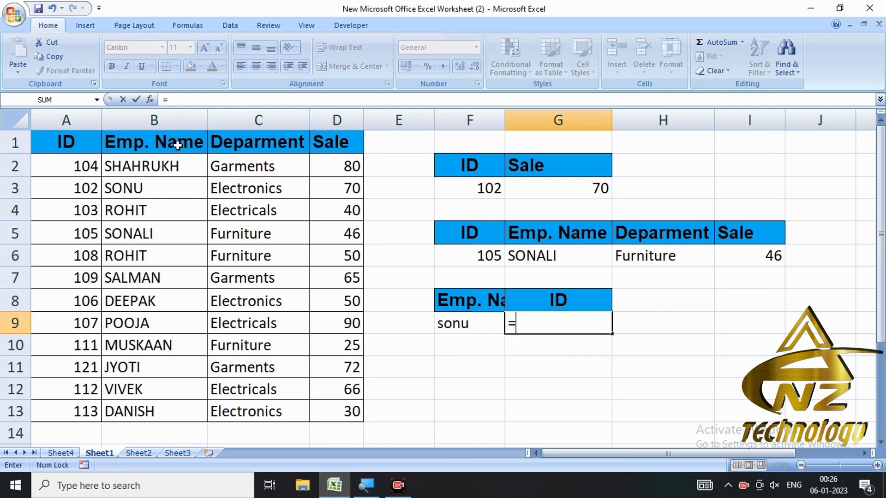
pyautogui.write('d')
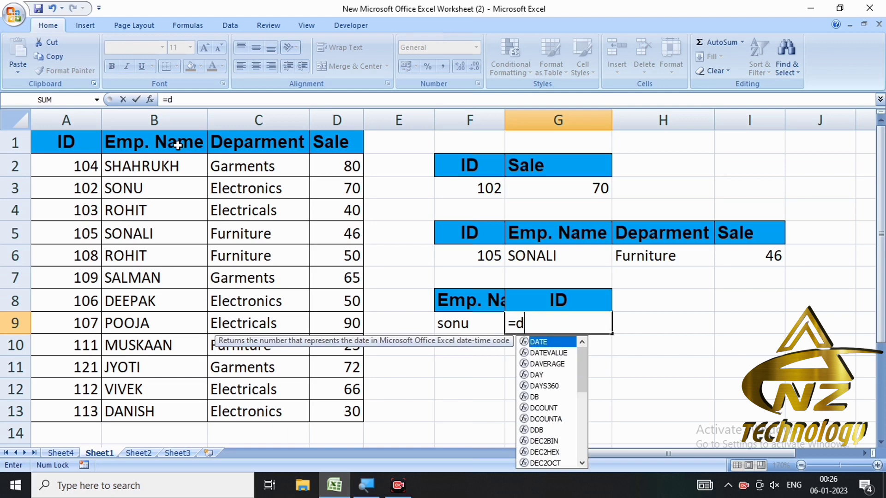
pyautogui.write('get(')
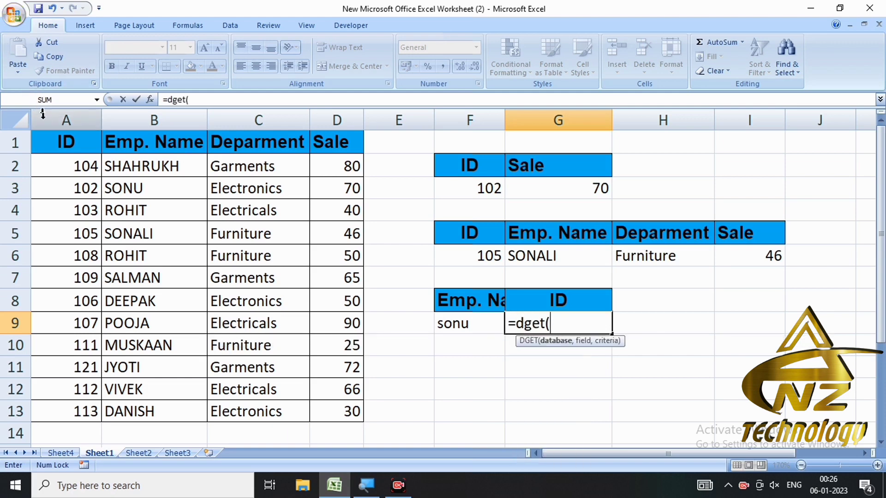
pyautogui.moveTo(44, 137); pyautogui.dragTo(332, 402)
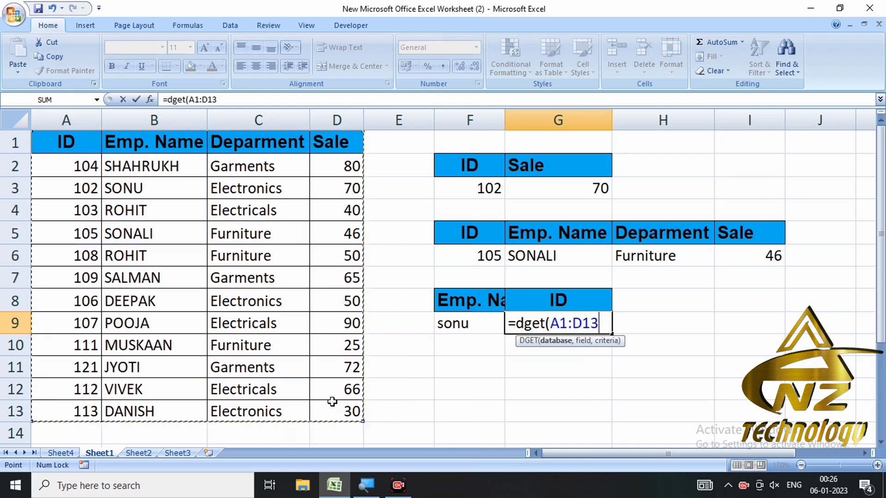
pyautogui.write(',')
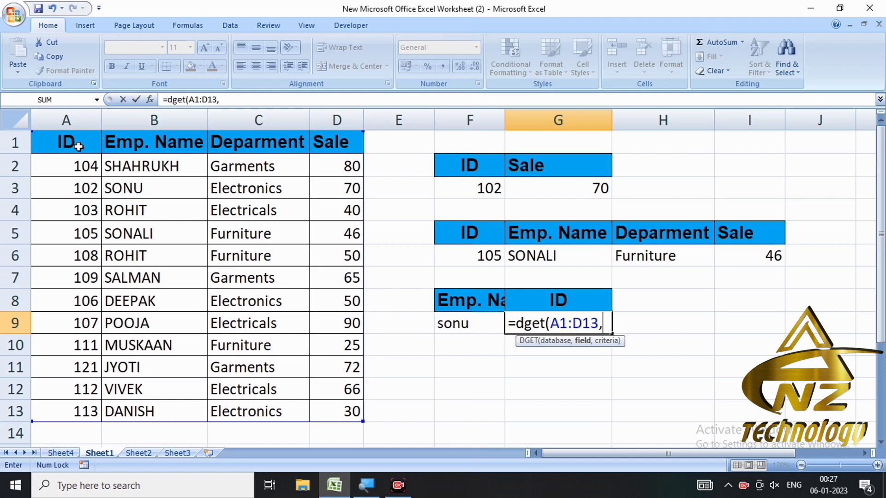
pyautogui.write('1,')
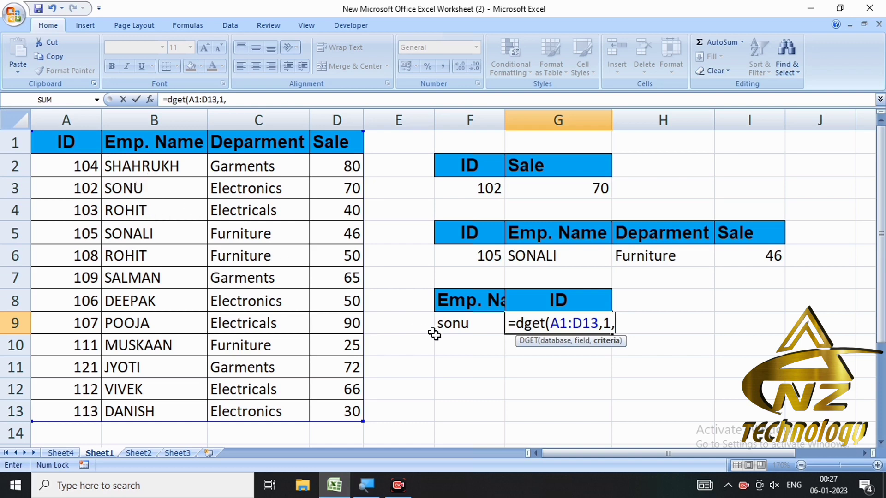
pyautogui.click(467, 305)
pyautogui.moveTo(467, 305); pyautogui.dragTo(464, 323)
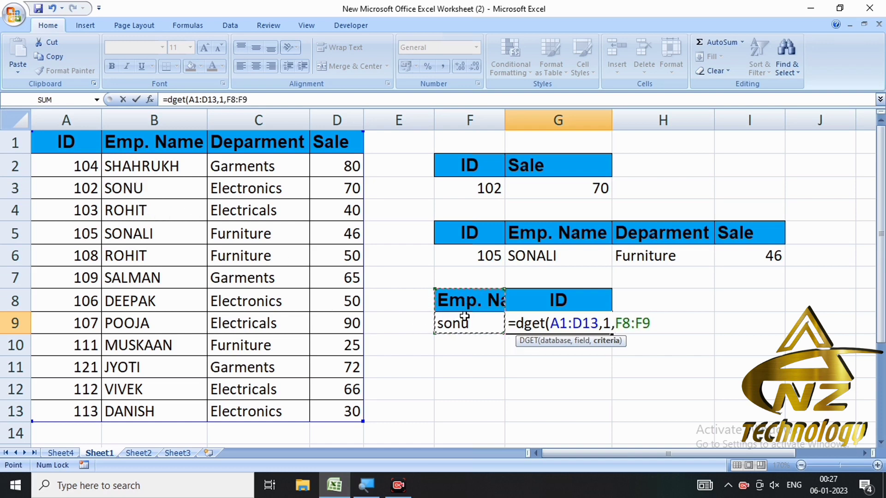
pyautogui.write(')')
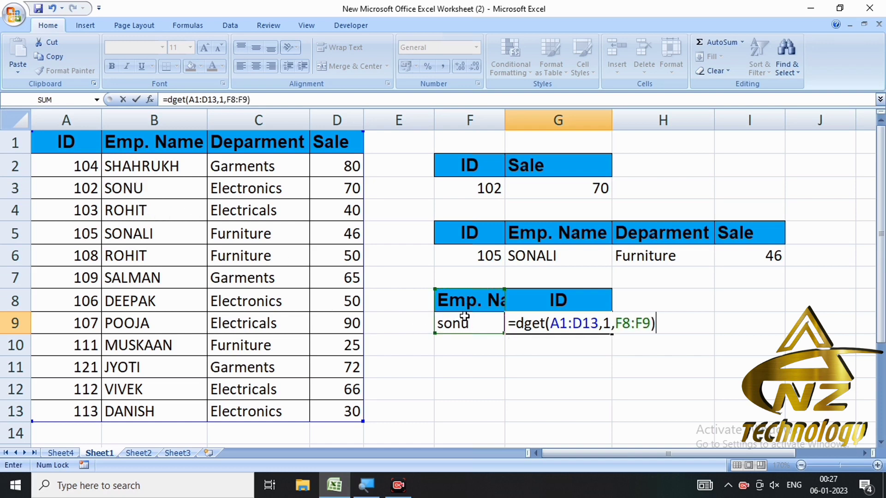
pyautogui.press('Return')
pyautogui.press('Up')
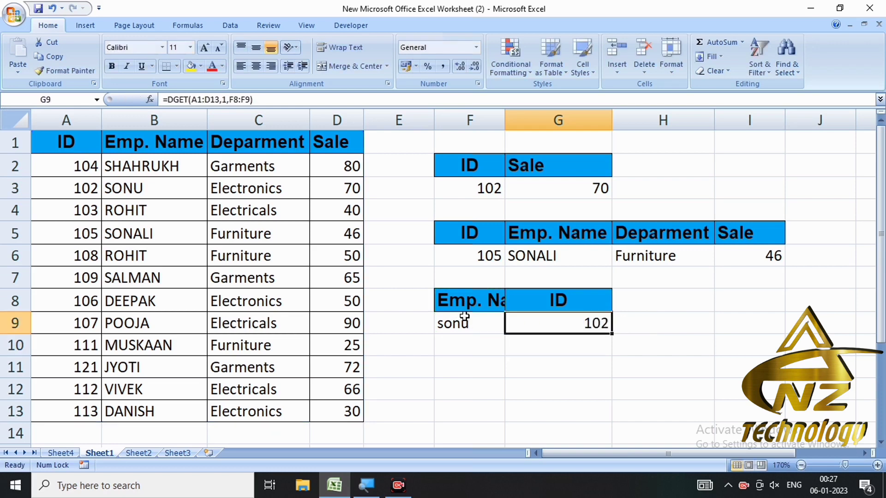
# Step: Change the lookup name in F9 to the first name of the employee with ID 109
pyautogui.click(463, 318)
pyautogui.press('Right')
pyautogui.click(464, 319)
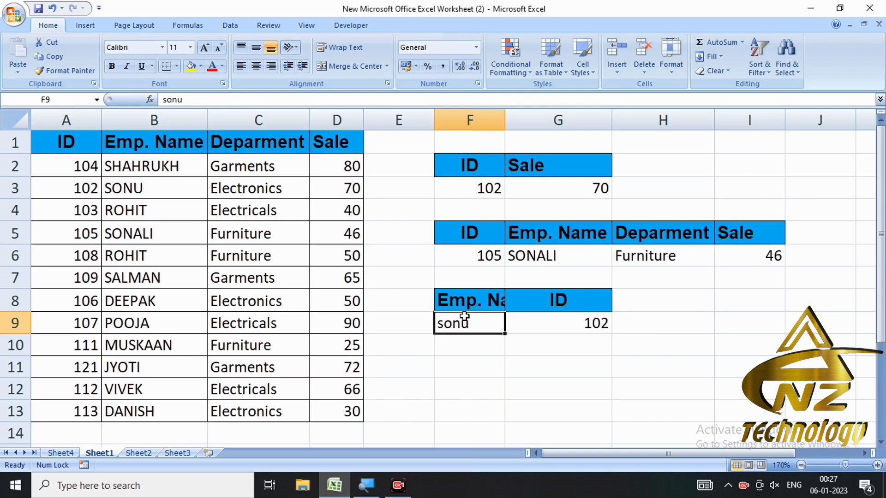
pyautogui.write('sa')
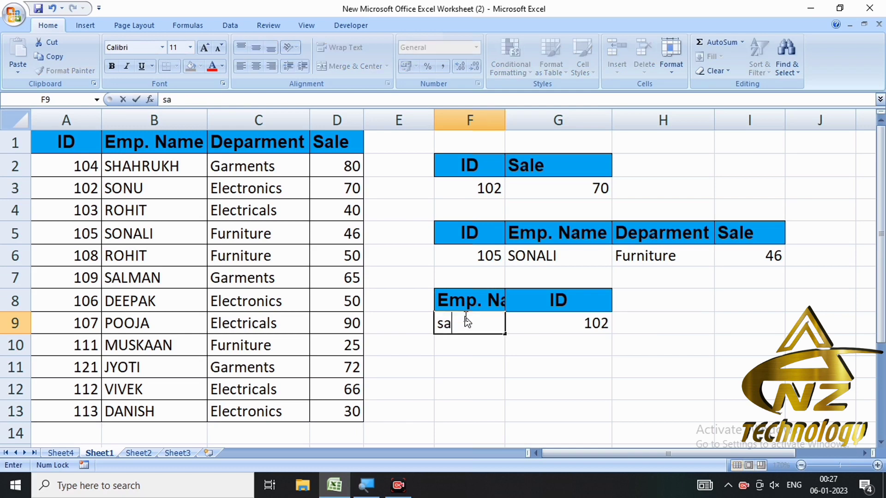
pyautogui.write('lman')
pyautogui.press('Return')
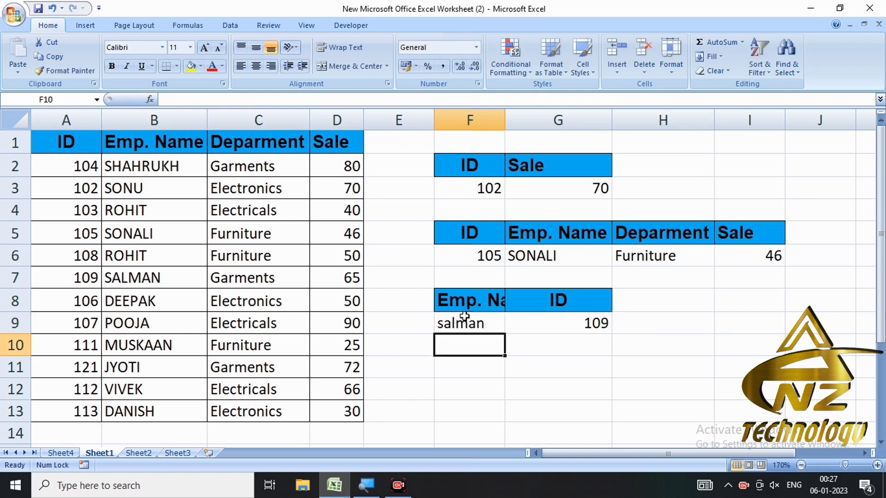
pyautogui.click(464, 316)
pyautogui.press('Right')
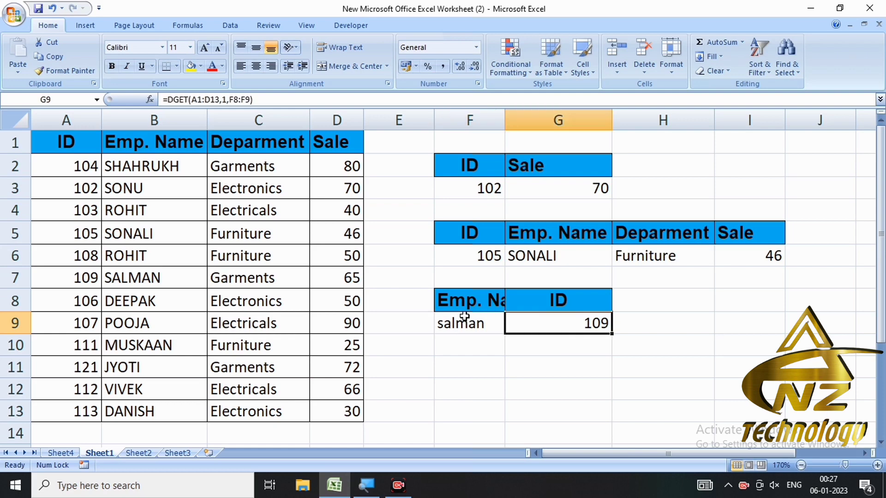
# Step: Copy the ID and Emp. Name headers from A1:B1 to F11:G11 to start a fourth lookup table
pyautogui.press('Down')
pyautogui.press('Left')
pyautogui.press('Down')
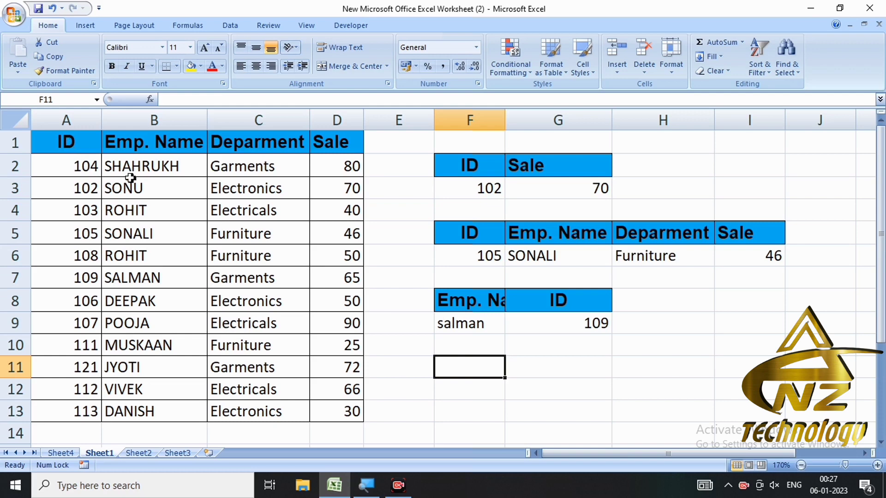
pyautogui.click(78, 144)
pyautogui.moveTo(79, 145); pyautogui.dragTo(157, 150)
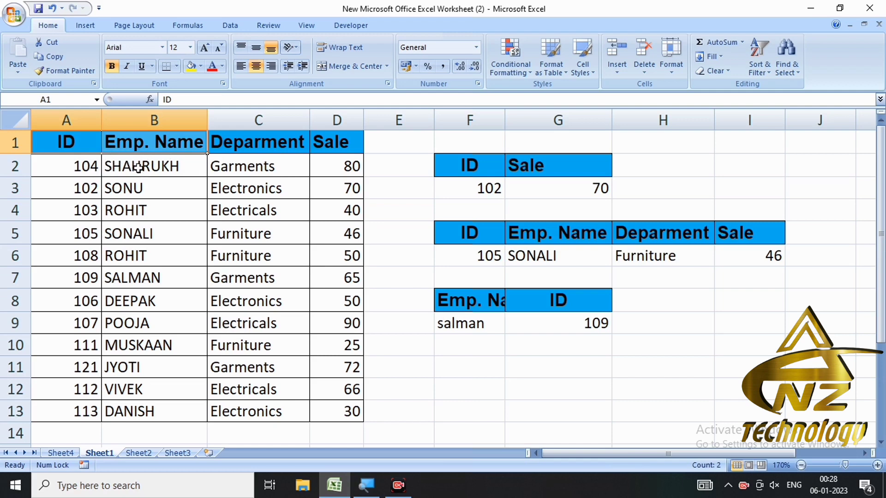
pyautogui.hotkey('ctrl', 'c')
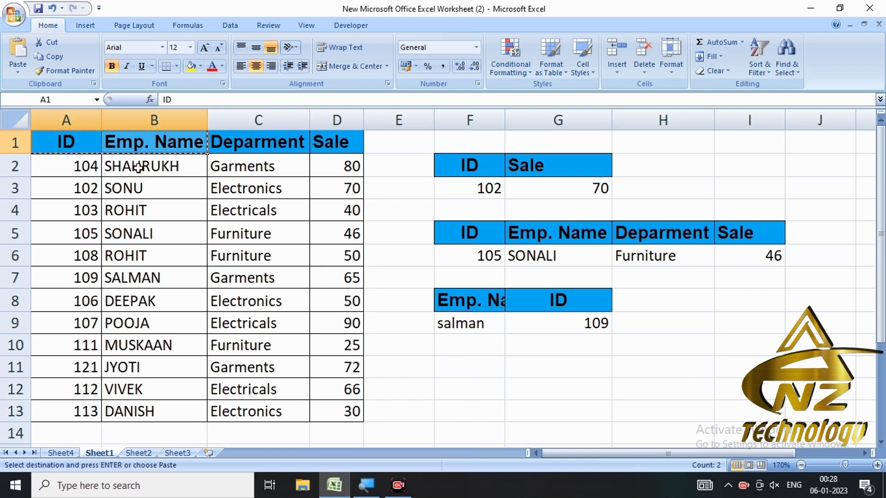
pyautogui.click(442, 365)
pyautogui.hotkey('ctrl', 'v')
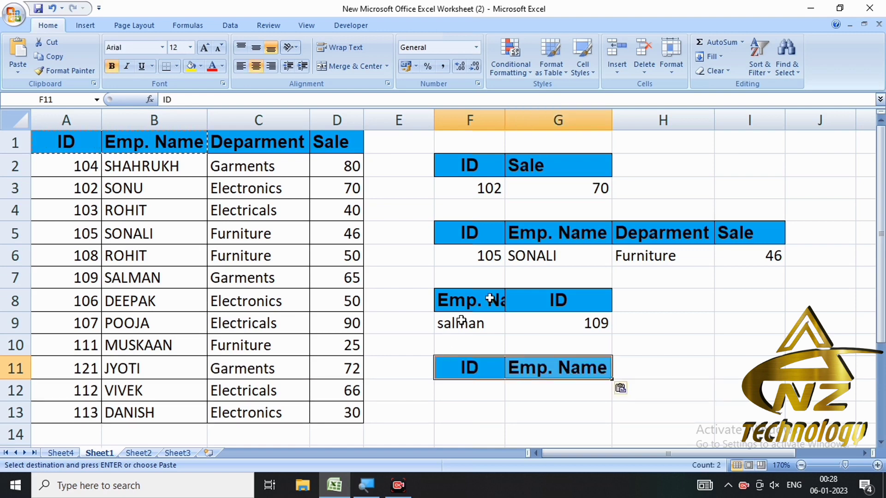
# Step: Copy the Sale header from D1 to H11, beside the Emp. Name header of the fourth lookup table
pyautogui.click(335, 140)
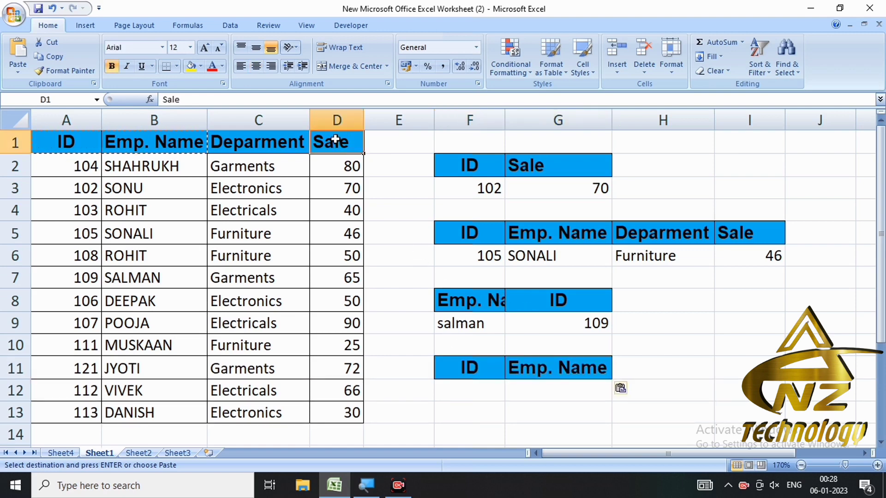
pyautogui.hotkey('ctrl', 'c')
pyautogui.click(626, 366)
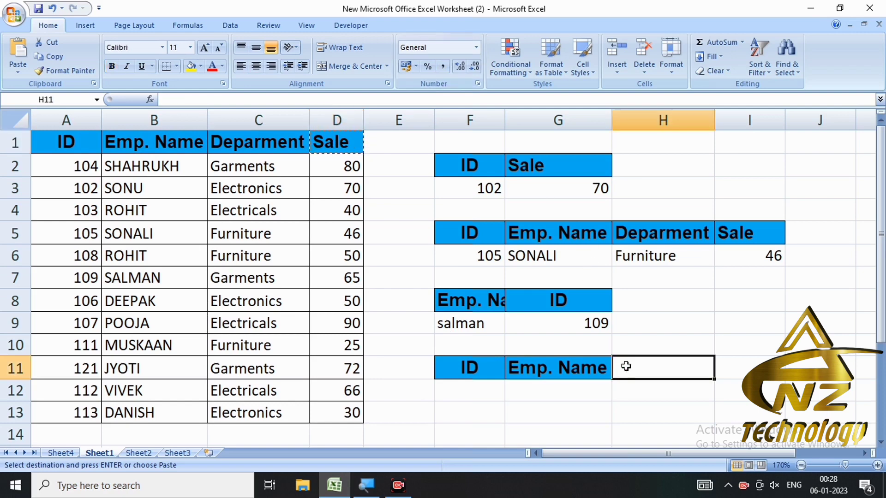
pyautogui.hotkey('ctrl', 'v')
# Step: Enter =DGET(A1:D13,D1,F11:G12) in H12 to return the sale matching both the ID and the employee name
pyautogui.click(625, 388)
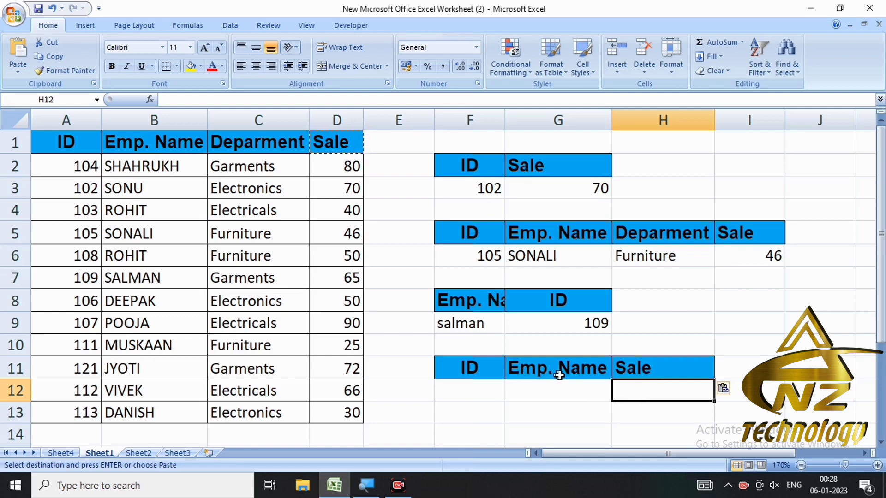
pyautogui.write('=')
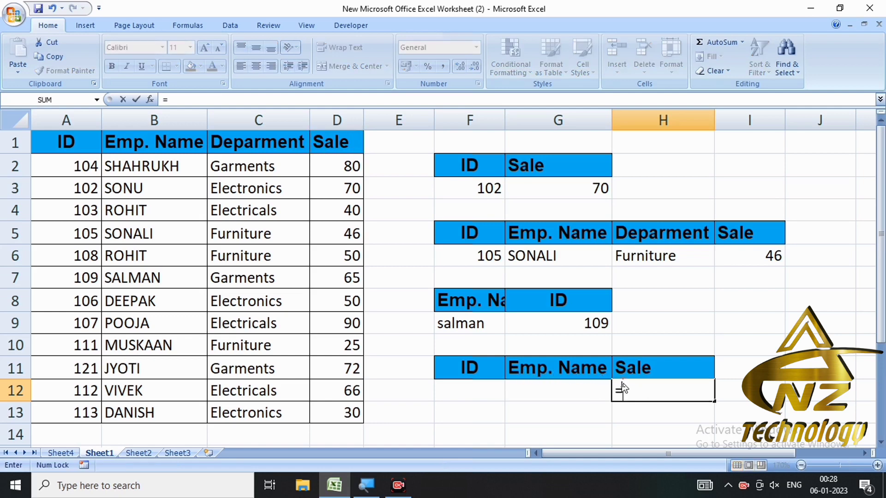
pyautogui.write('dget(')
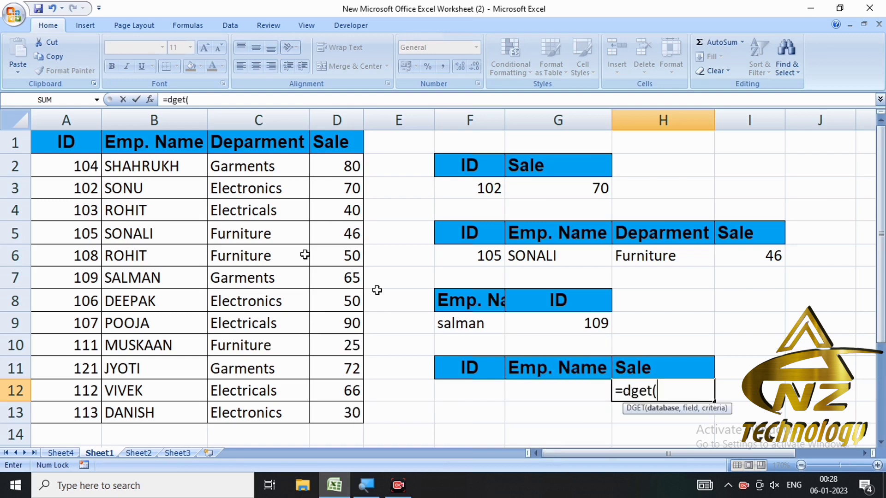
pyautogui.click(56, 146)
pyautogui.moveTo(56, 145); pyautogui.dragTo(332, 412)
pyautogui.write(',')
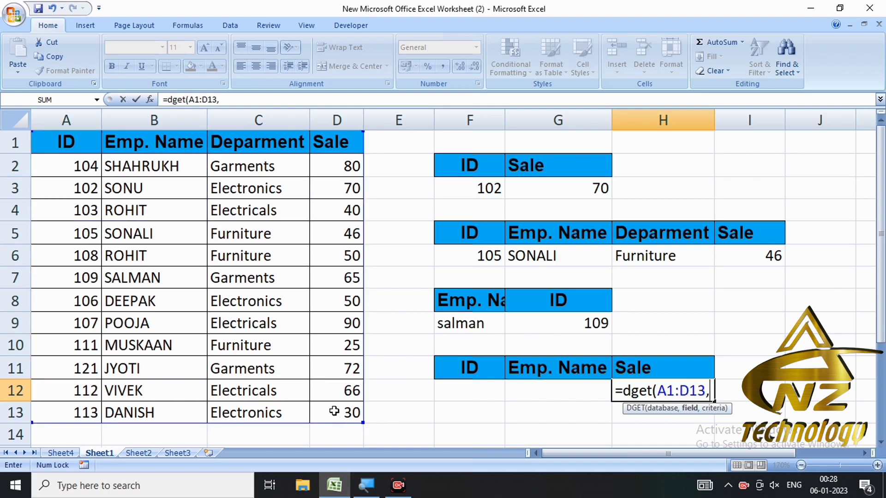
pyautogui.click(336, 144)
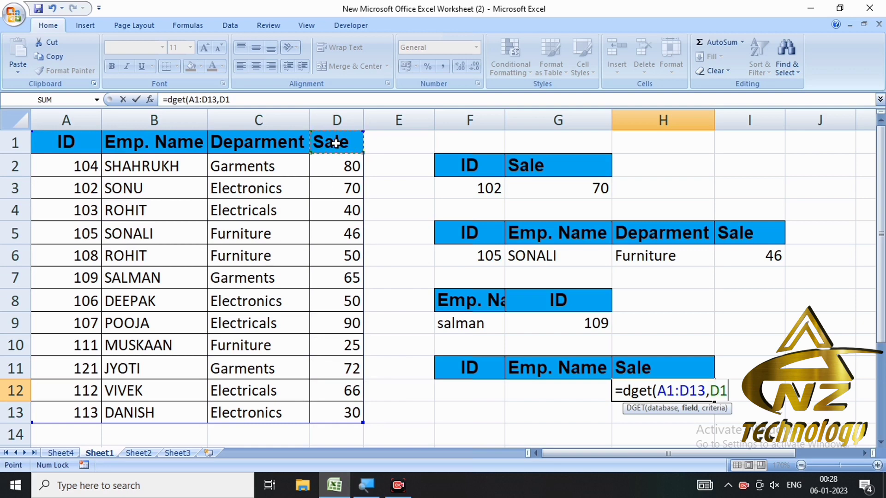
pyautogui.write(',')
pyautogui.click(448, 366)
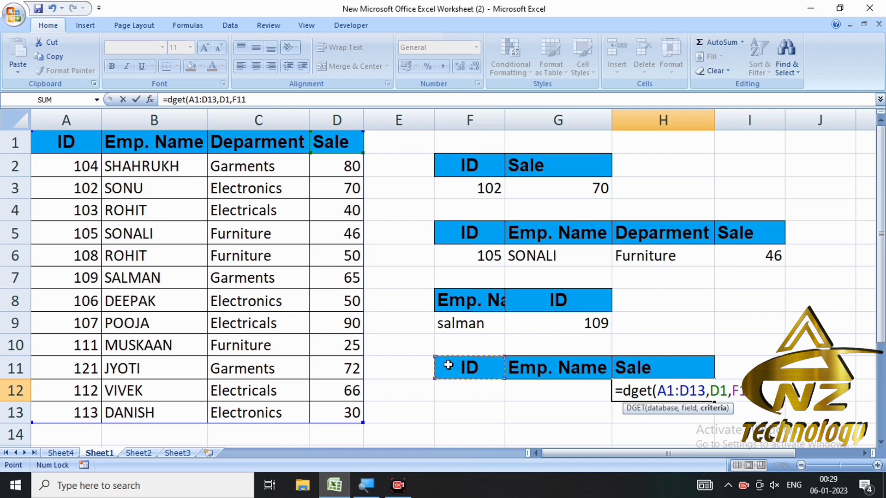
pyautogui.moveTo(448, 365); pyautogui.dragTo(550, 390)
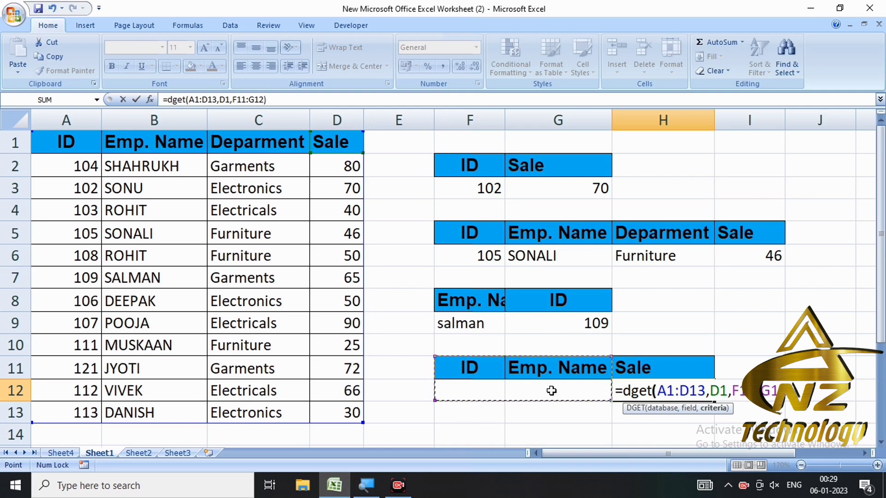
pyautogui.write(')')
pyautogui.press('Return')
pyautogui.press('Up')
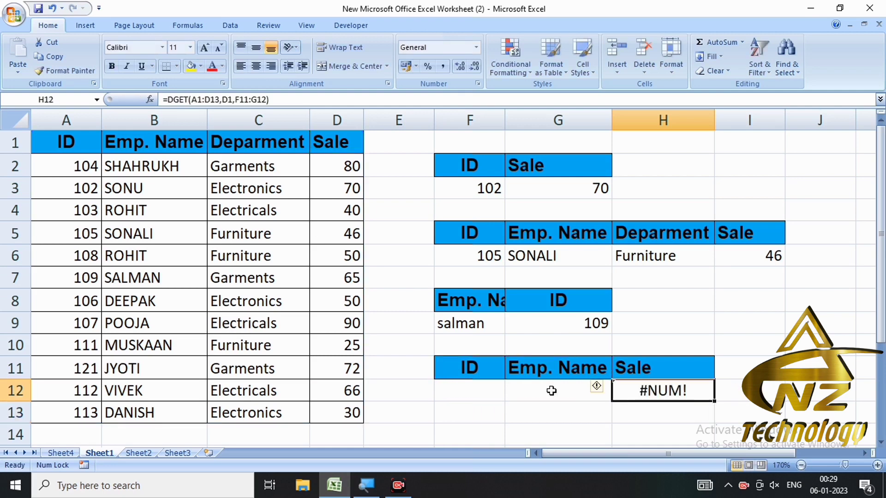
# Step: Enter 104 as the lookup ID in F12 and check the Sale result in H12
pyautogui.click(551, 391)
pyautogui.press('Left')
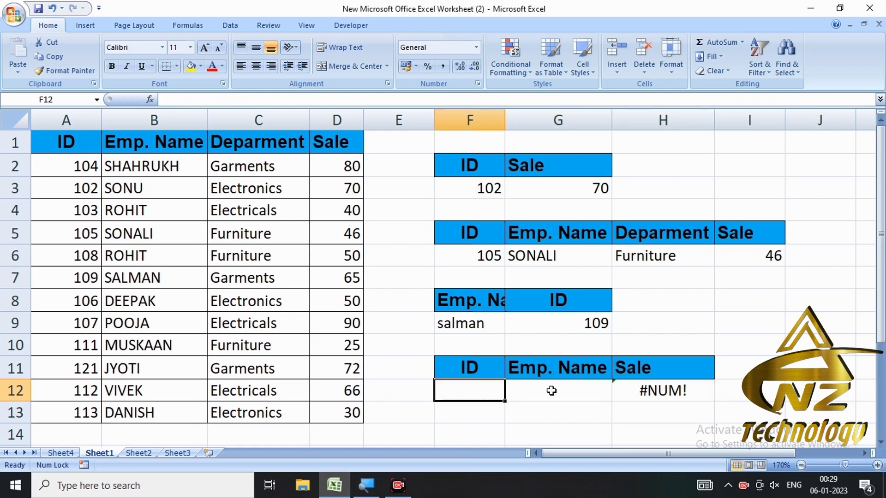
pyautogui.write('104')
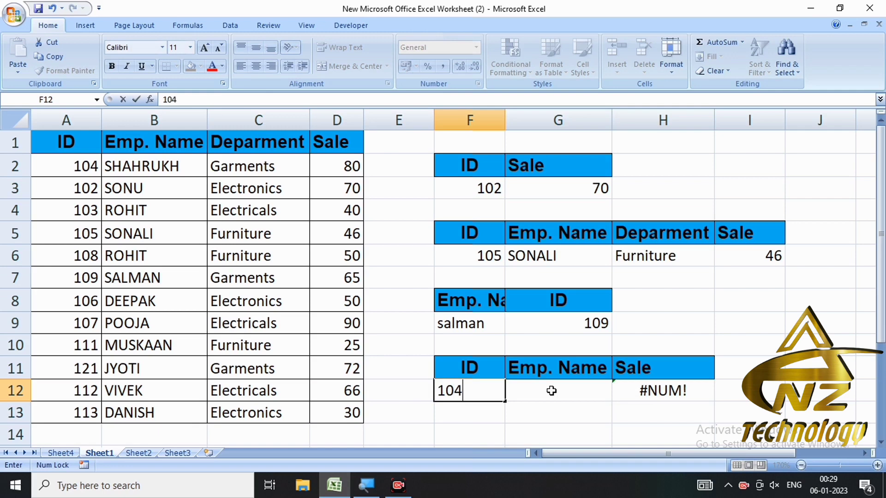
pyautogui.press('Return')
pyautogui.press('Up')
pyautogui.press('Right')
pyautogui.press('Right')
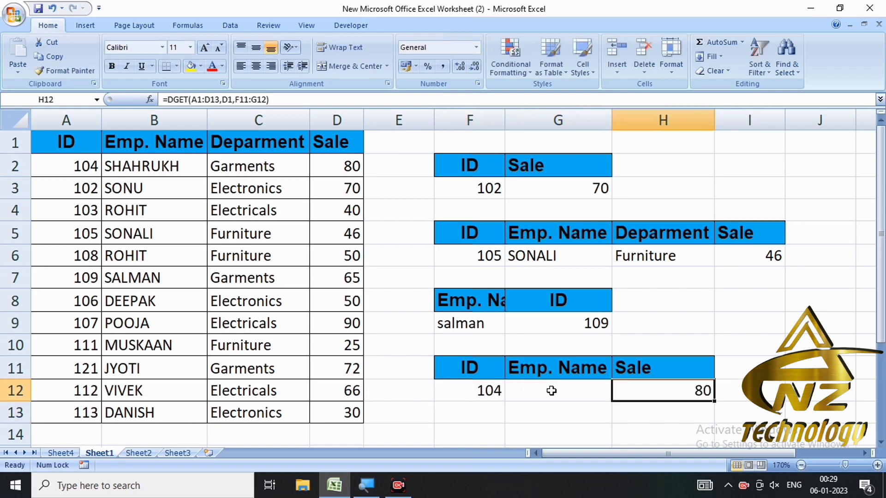
# Step: Enter the first name of the employee with ID 104 as the second lookup criterion in G12
pyautogui.press('Left')
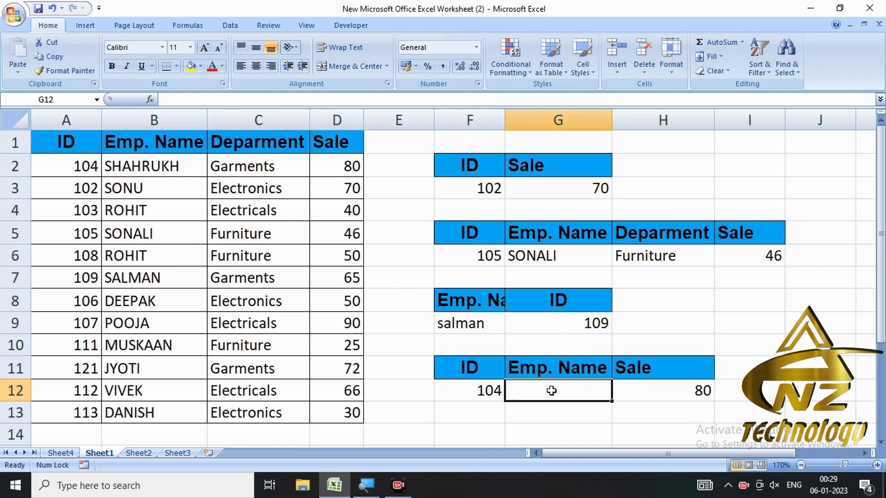
pyautogui.write('shah')
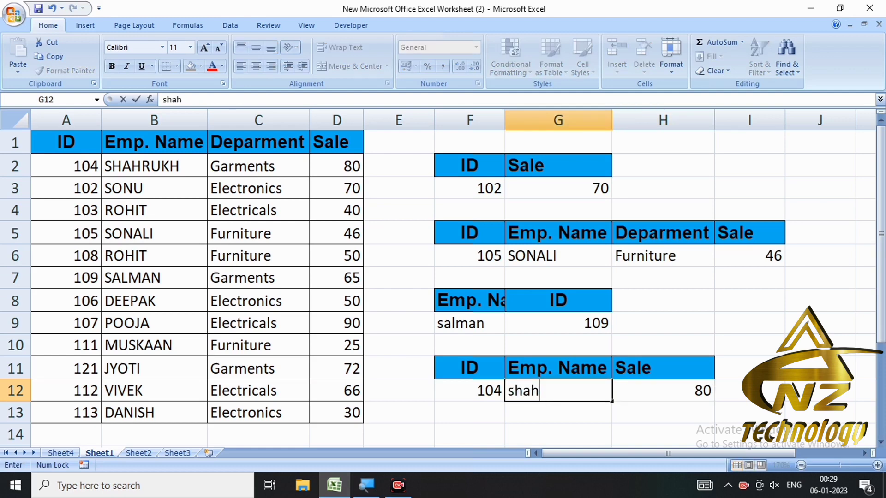
pyautogui.write('rukh')
pyautogui.press('Return')
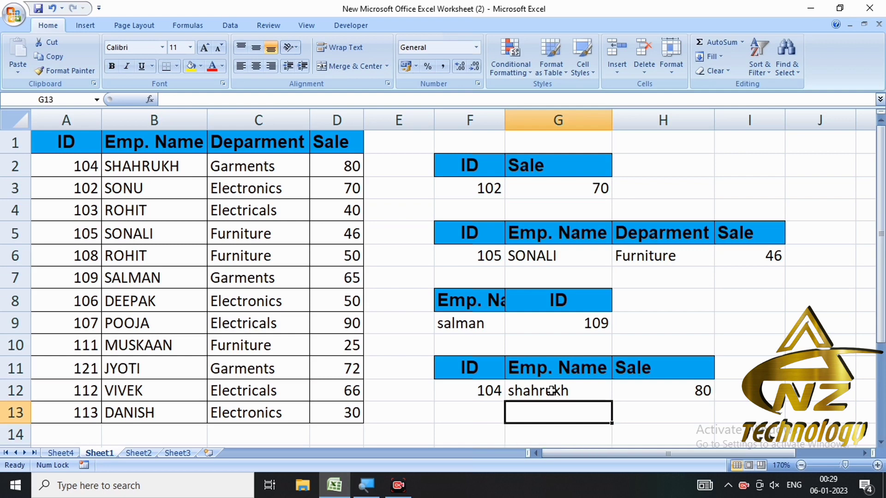
pyautogui.press('Up')
pyautogui.press('Left')
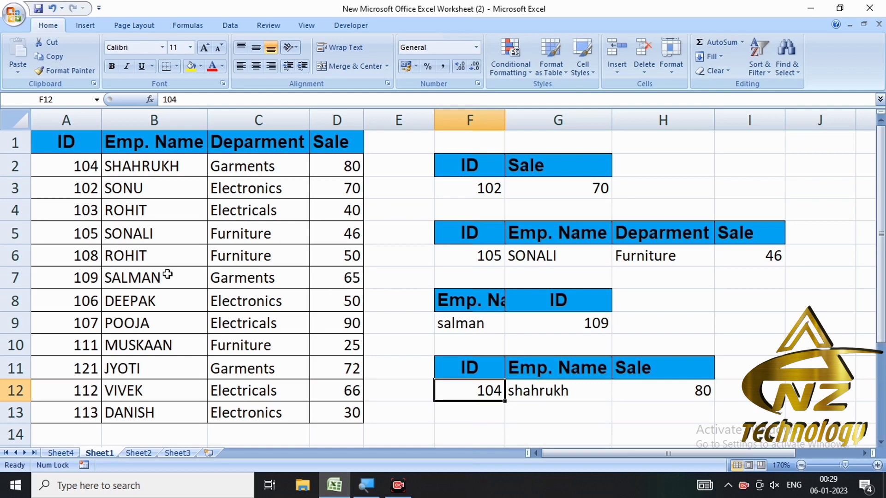
pyautogui.click(125, 255)
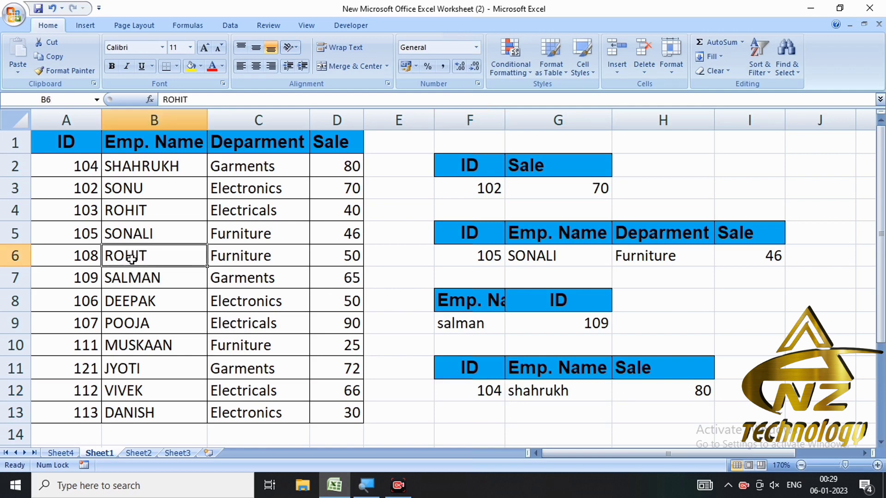
# Step: Enter 103 as the lookup ID in F12, keeping the existing employee name in G12
pyautogui.click(83, 260)
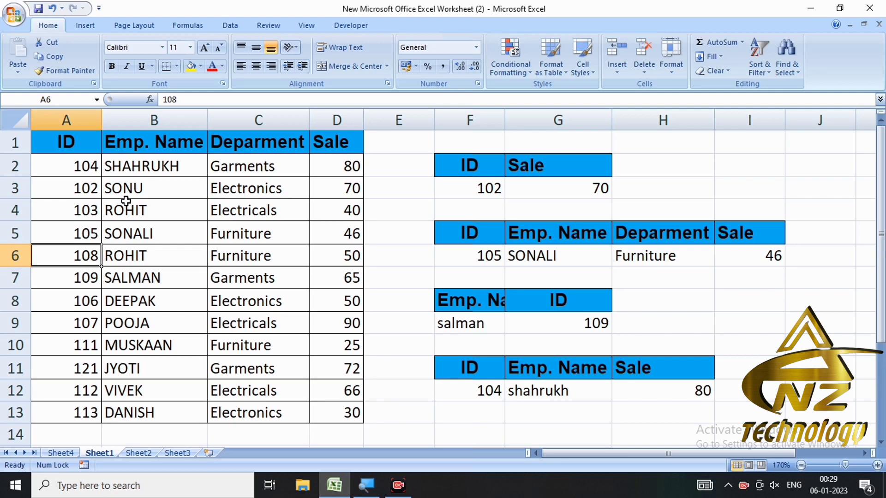
pyautogui.click(82, 213)
pyautogui.click(135, 216)
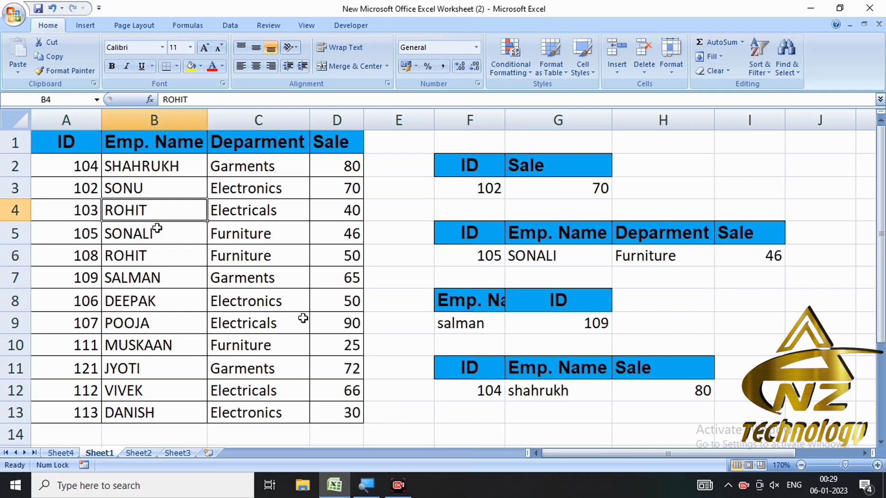
pyautogui.click(482, 393)
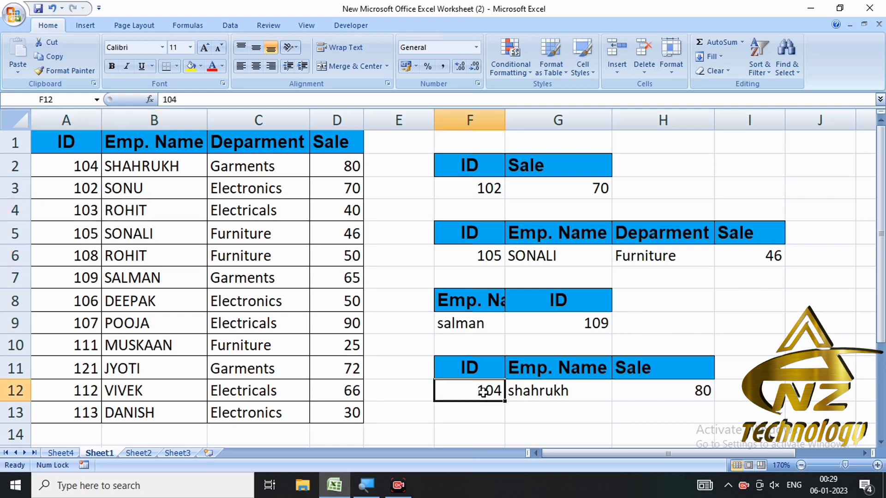
pyautogui.write('103')
pyautogui.press('Return')
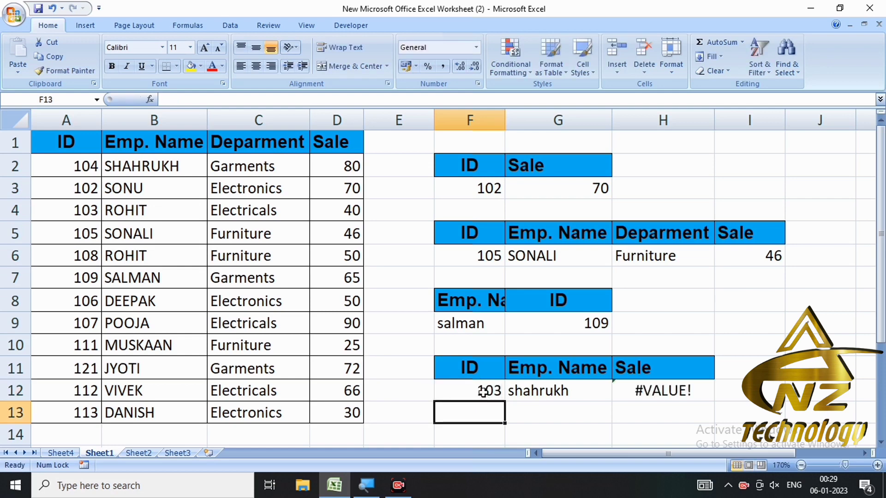
# Step: Clear the lookup ID in F12 and enter the first name shared by IDs 103 and 108 in G12
pyautogui.click(483, 393)
pyautogui.press('Right')
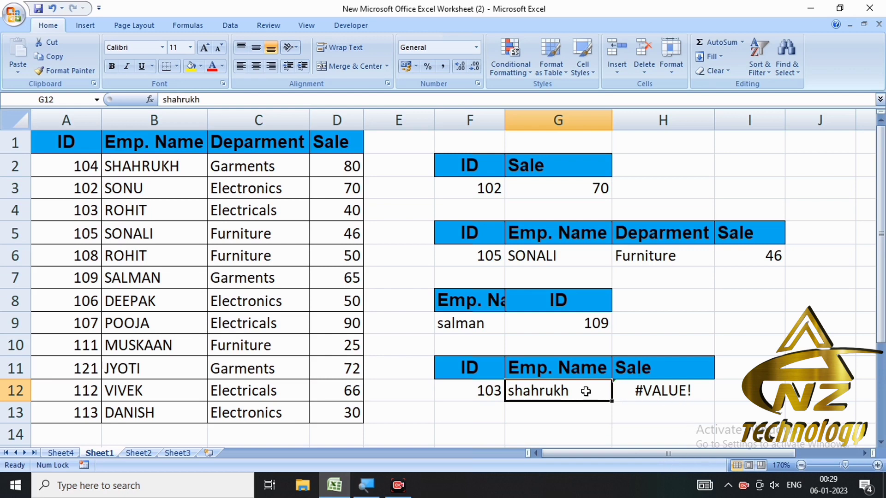
pyautogui.press('Left')
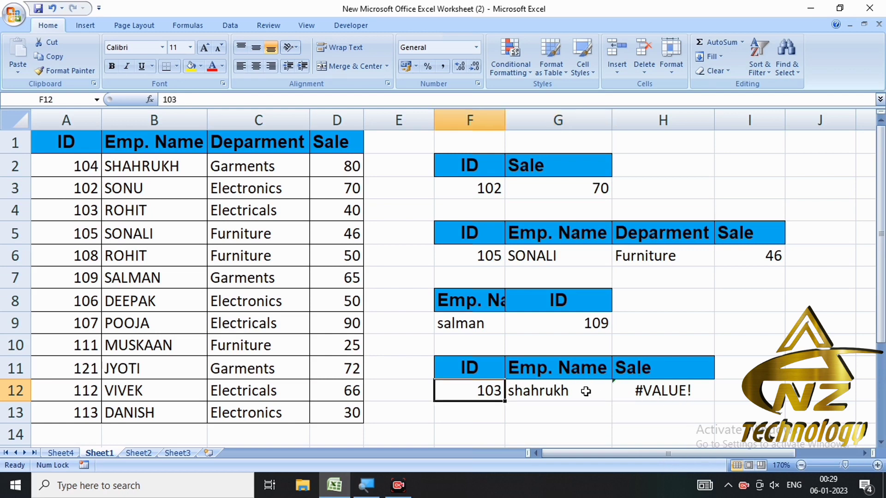
pyautogui.press('Delete')
pyautogui.press('Right')
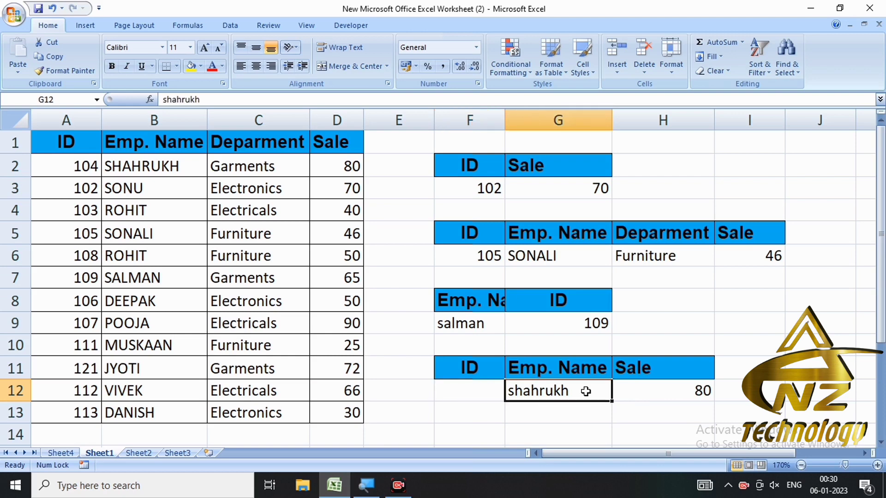
pyautogui.write('rohit')
pyautogui.press('Return')
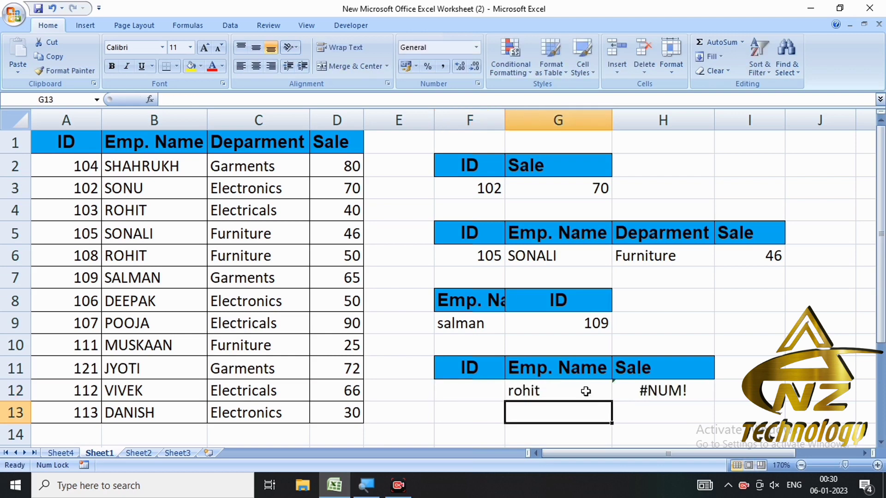
# Step: Enter 103 as the ID criterion in F12 to single out one of the two employees with the same name
pyautogui.press('Up')
pyautogui.press('Left')
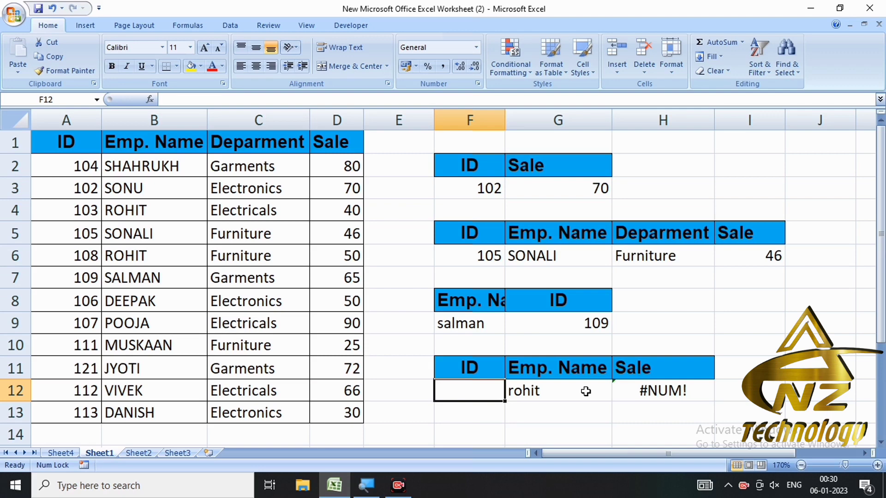
pyautogui.write('103')
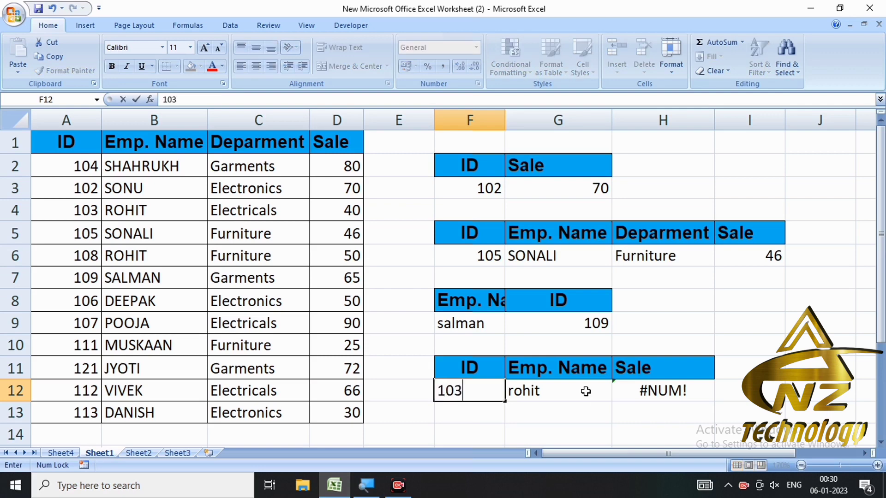
pyautogui.press('Return')
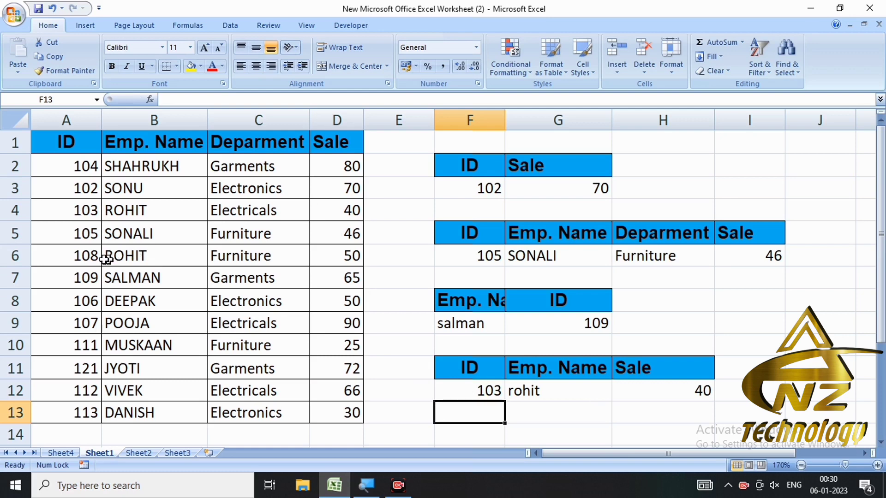
# Step: Set the lookup ID in F12 to 108 and check the Sale result and its formula in H12
pyautogui.click(471, 395)
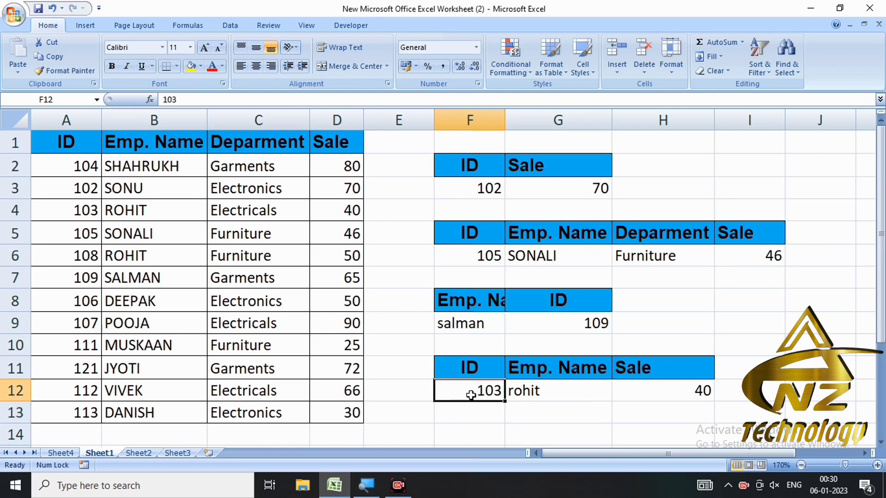
pyautogui.write('108')
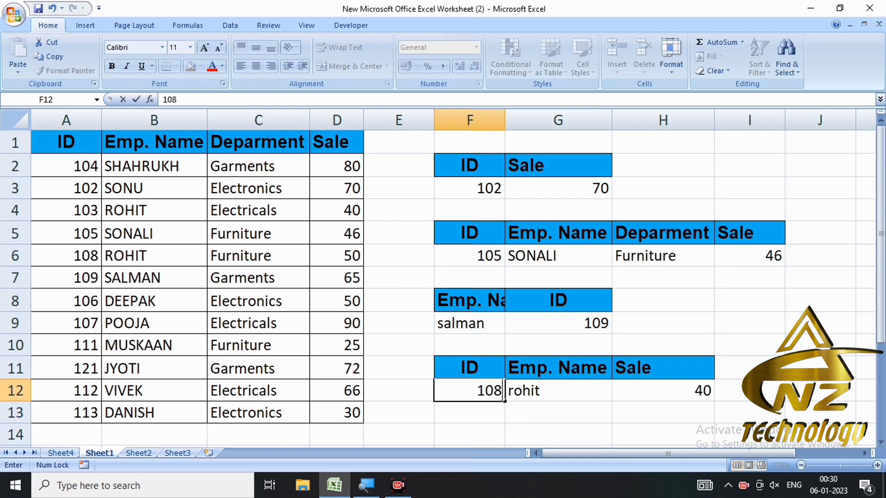
pyautogui.press('Return')
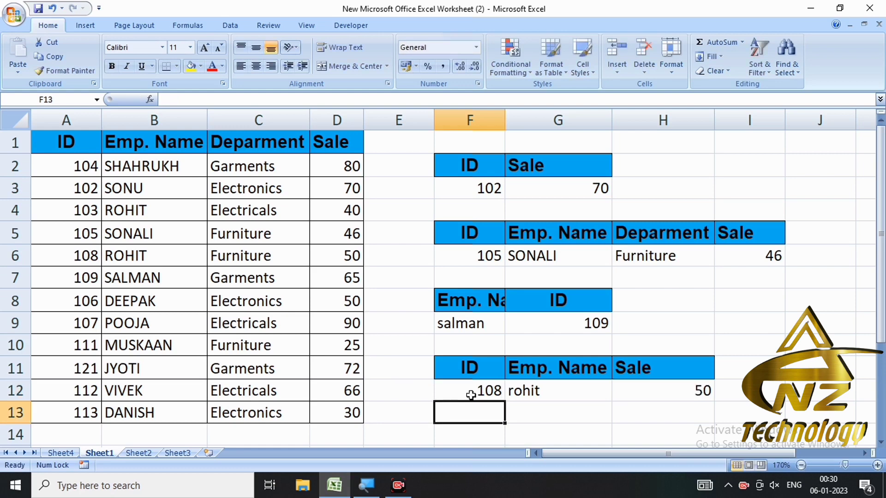
pyautogui.click(471, 395)
pyautogui.press('Right')
pyautogui.press('Right')
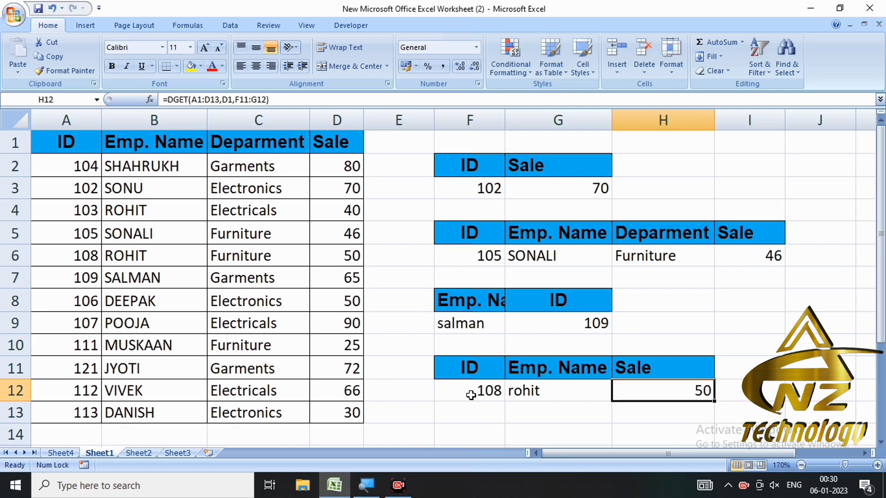
pyautogui.press('Left')
pyautogui.press('Left')
pyautogui.press('Right')
pyautogui.press('Left')
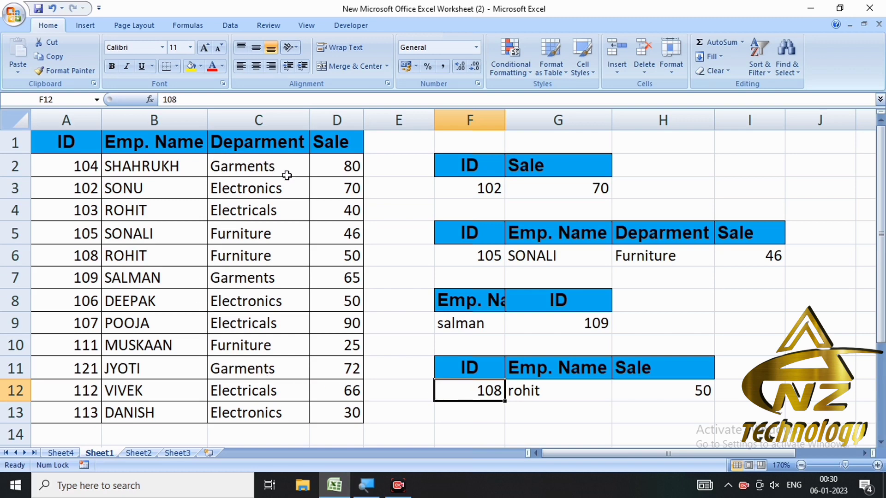
# Step: Replace the Sale header in D1 with 2022 and inspect the effect on the DGET formula in G3
pyautogui.click(280, 145)
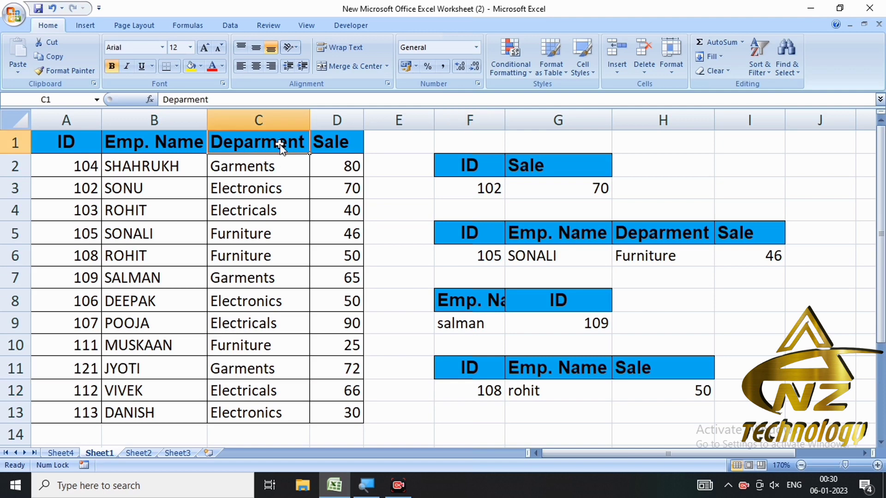
pyautogui.click(342, 145)
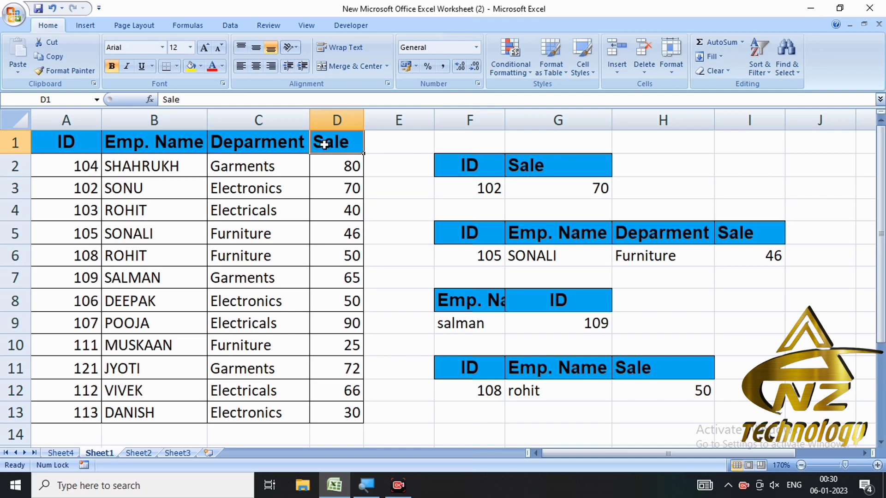
pyautogui.write('2')
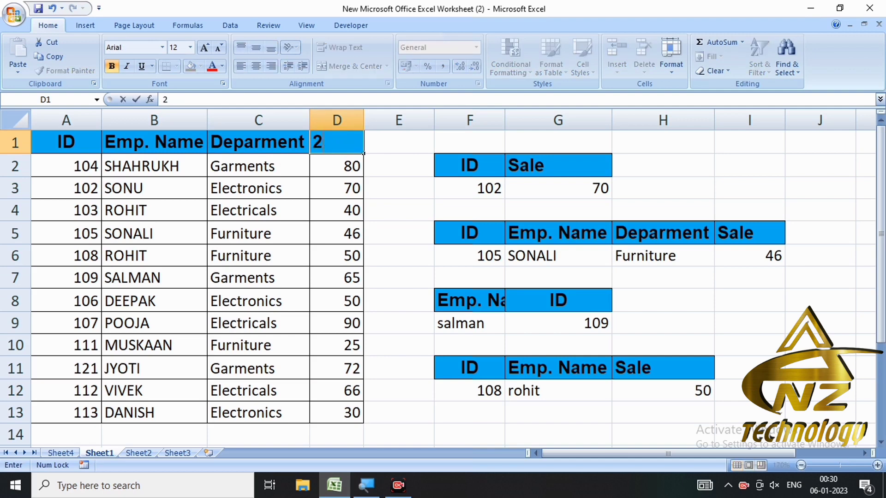
pyautogui.write('022')
pyautogui.press('Return')
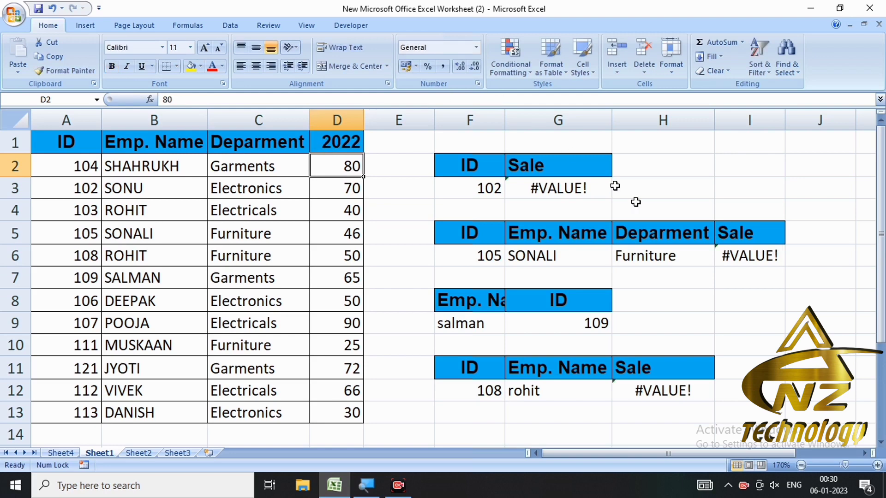
pyautogui.click(544, 190)
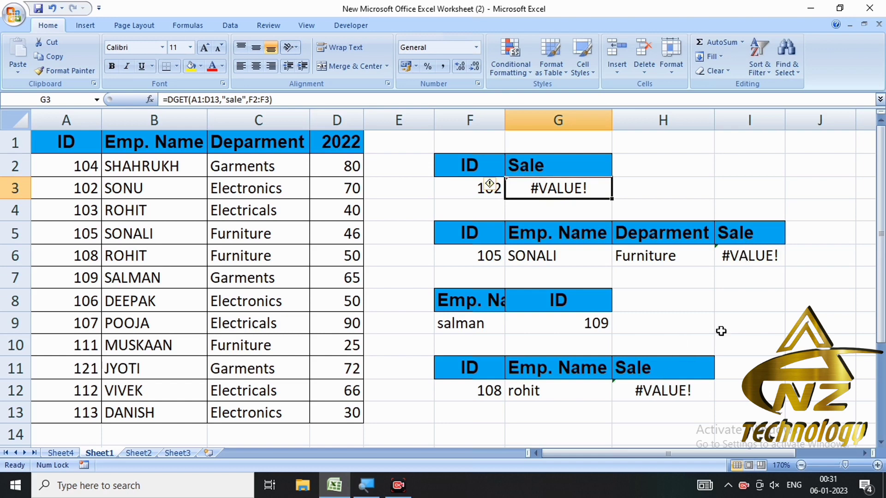
# Step: Change the header in D1 to sale so it matches the field name used in the DGET formulas
pyautogui.click(342, 141)
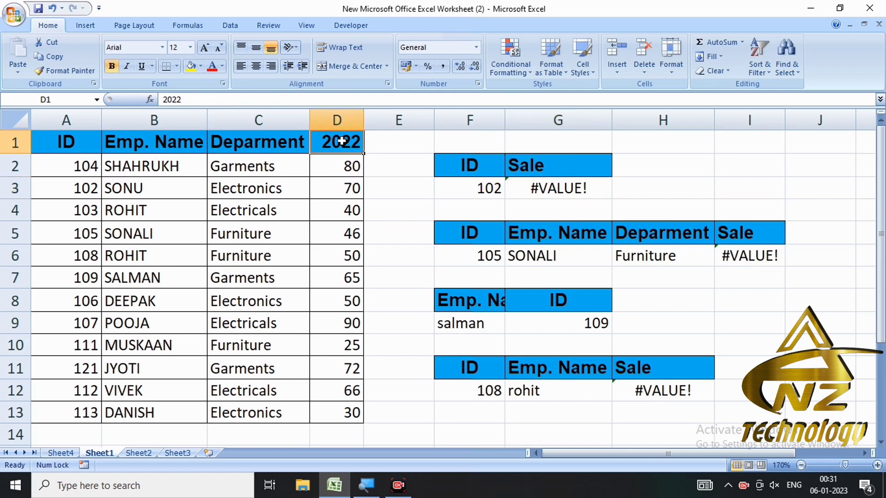
pyautogui.write('sale')
pyautogui.press('Return')
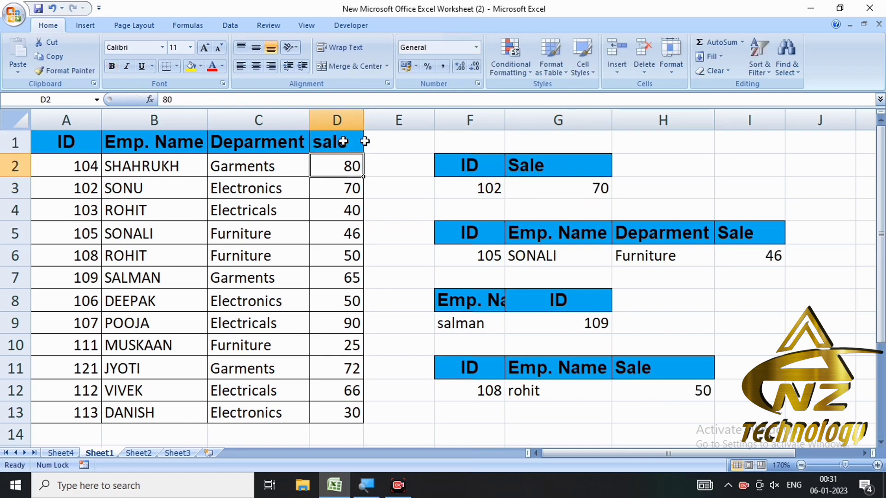
pyautogui.click(392, 159)
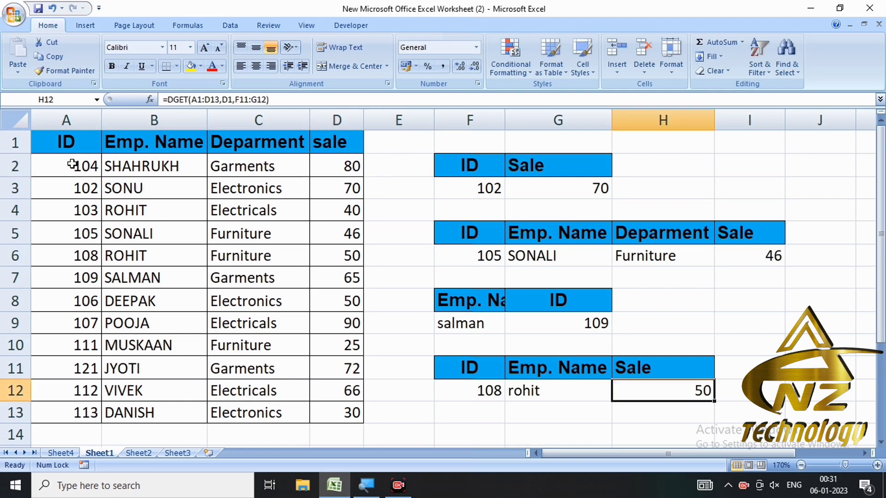
# Step: Enter 102 in A4 as a duplicate of the ID in A3 and check the first table's Sale result in G3
pyautogui.moveTo(70, 166); pyautogui.dragTo(68, 391)
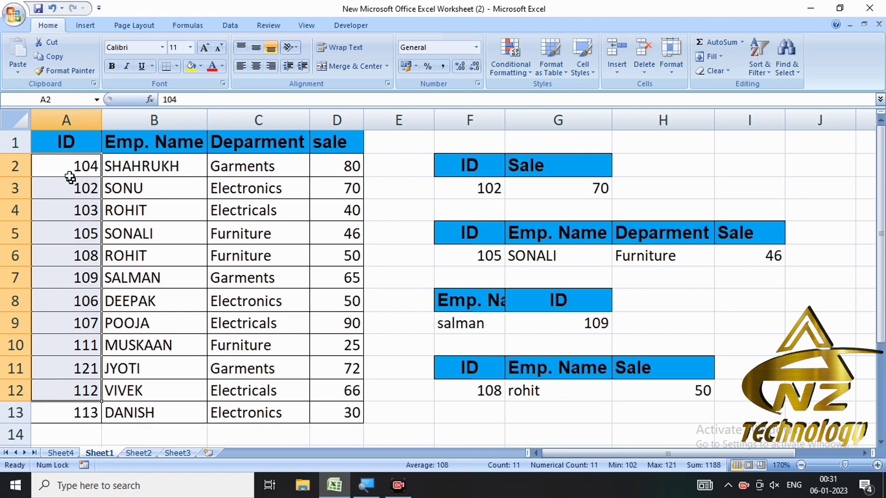
pyautogui.moveTo(72, 172); pyautogui.dragTo(73, 392)
pyautogui.click(492, 189)
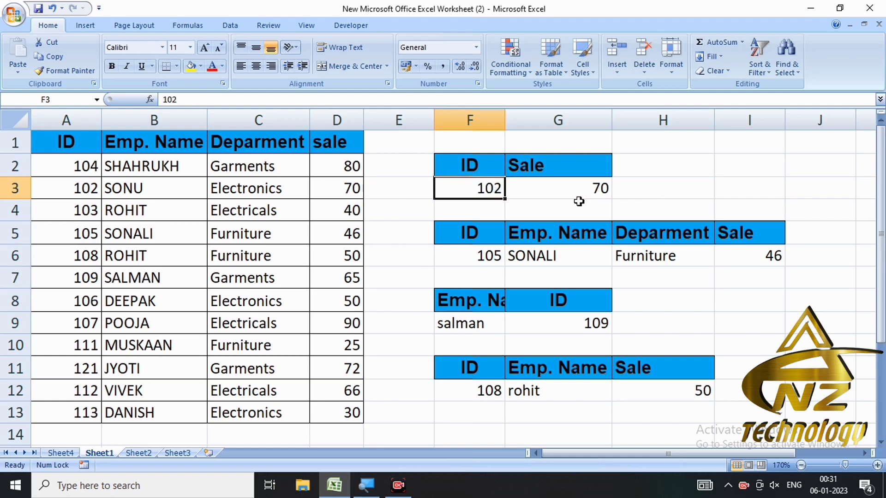
pyautogui.click(567, 188)
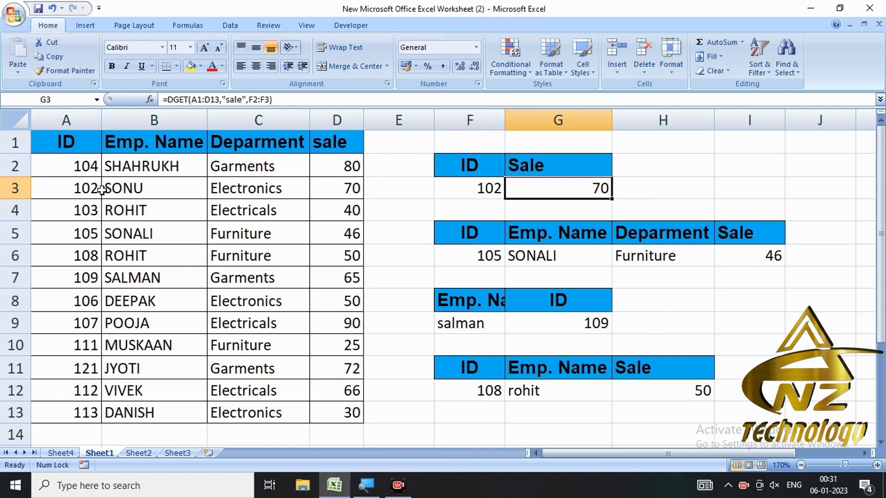
pyautogui.click(84, 192)
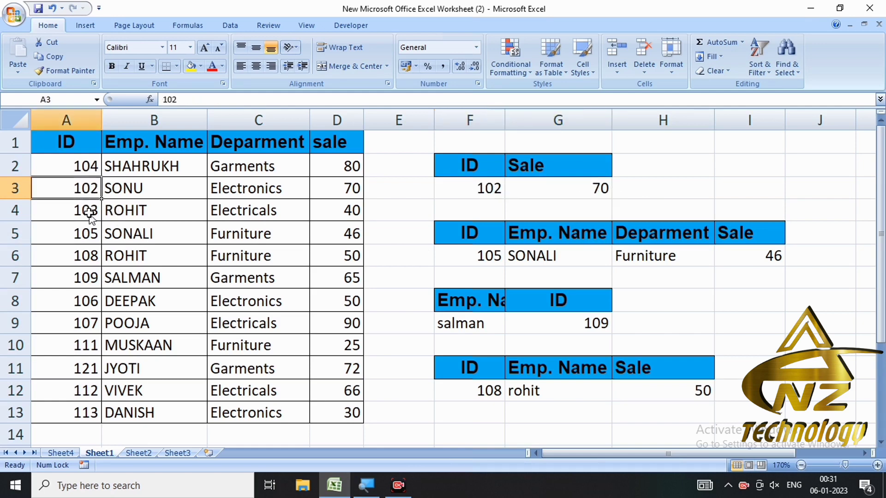
pyautogui.click(89, 211)
pyautogui.write('102')
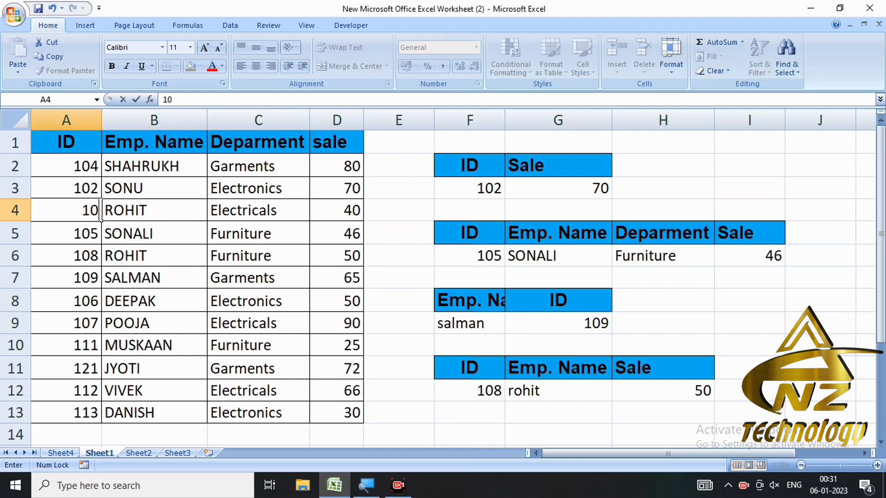
pyautogui.press('Return')
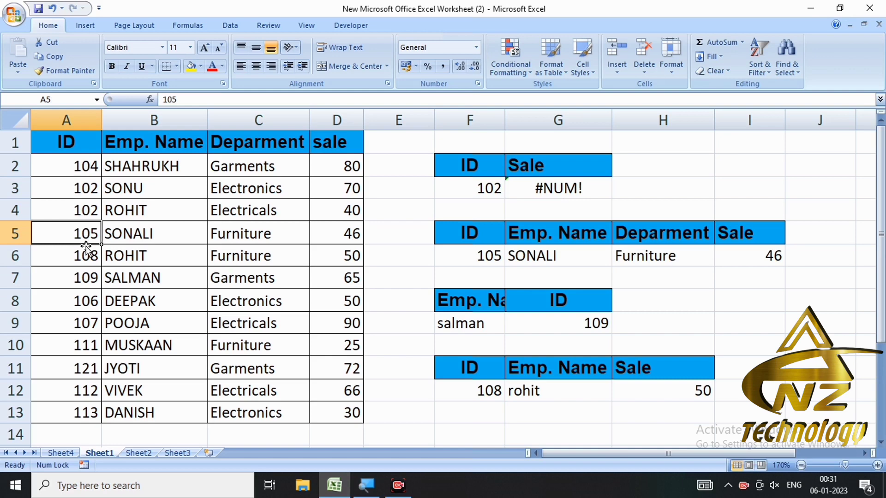
pyautogui.click(576, 191)
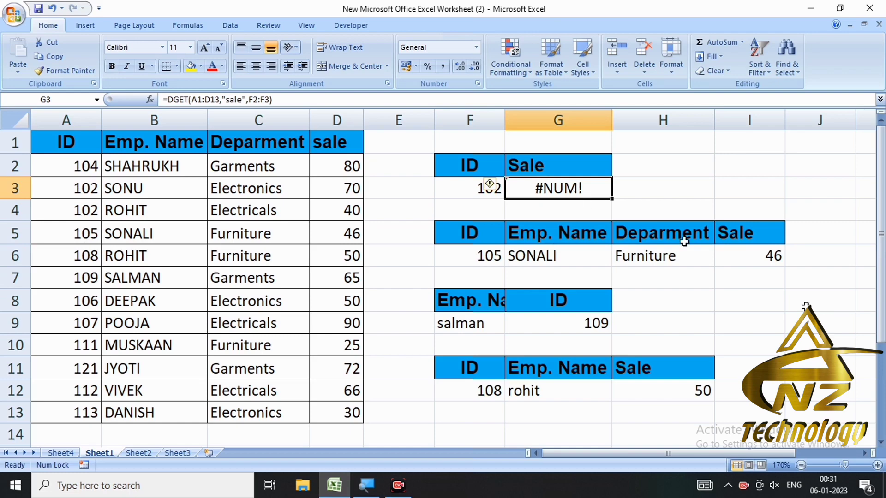
# Step: Set the ID in A4 to 103 to remove the duplicate, and check the Sale formula in H12
pyautogui.moveTo(882, 233)
pyautogui.mouseDown()
pyautogui.moveTo(883, 252)
pyautogui.moveTo(882, 233)
pyautogui.mouseUp()
pyautogui.moveTo(882, 233); pyautogui.dragTo(882, 240)
pyautogui.click(478, 391)
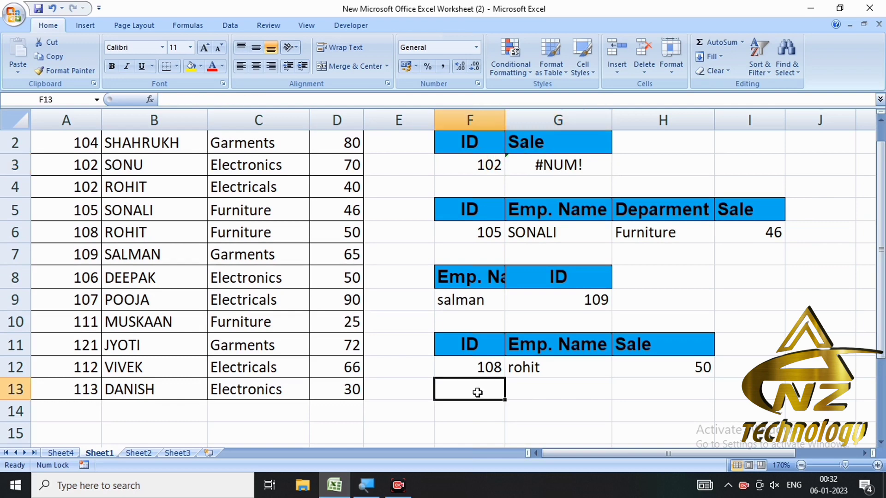
pyautogui.moveTo(122, 277); pyautogui.dragTo(59, 189)
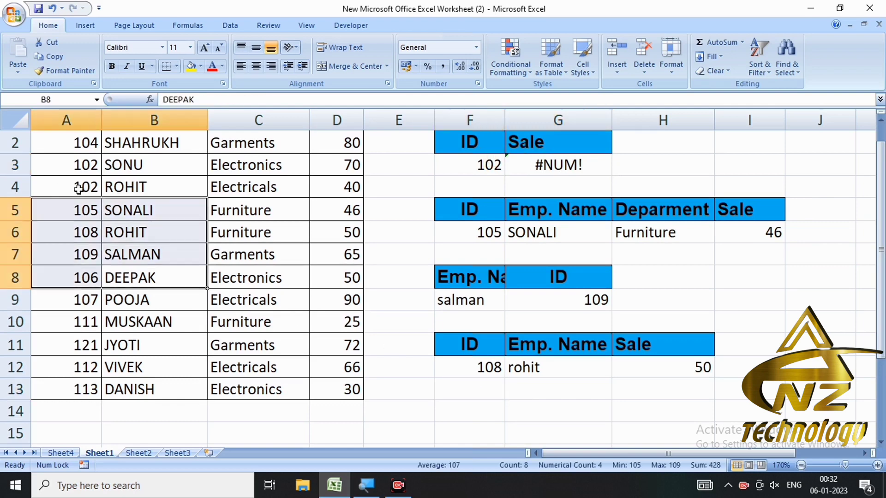
pyautogui.click(78, 189)
pyautogui.write('103')
pyautogui.click(77, 189)
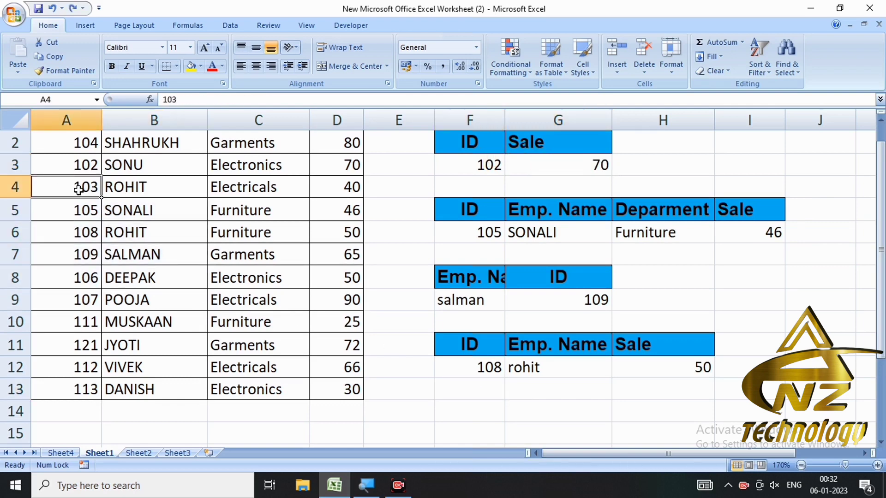
pyautogui.click(683, 369)
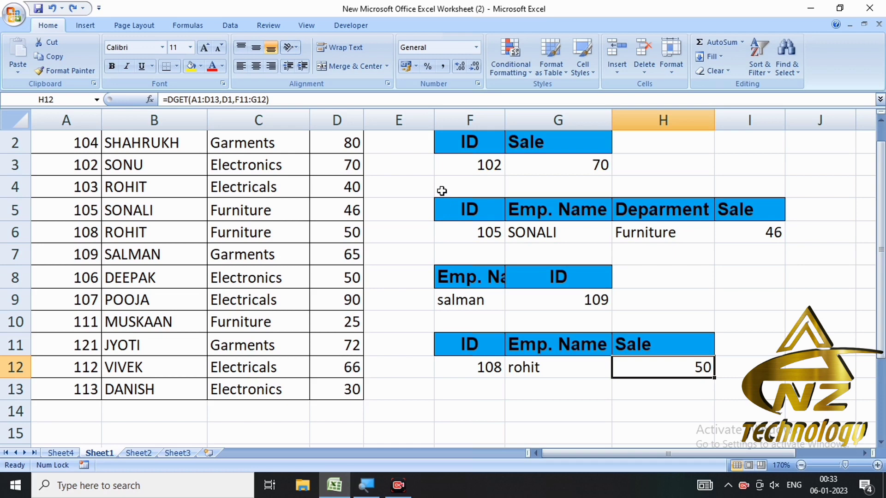
# Step: Delete the cells F4:I14 containing the other three lookup tables, shifting the remaining cells left
pyautogui.moveTo(442, 190); pyautogui.dragTo(759, 411)
pyautogui.hotkey('ctrl', '-')
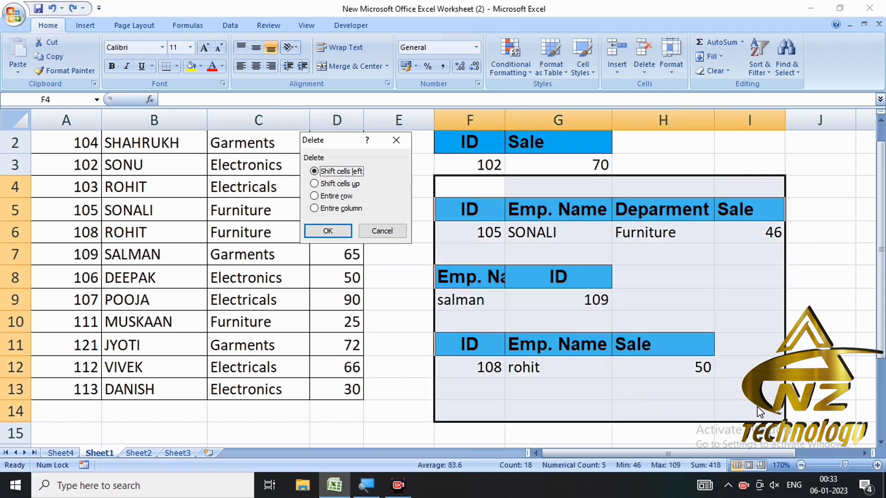
pyautogui.press('Return')
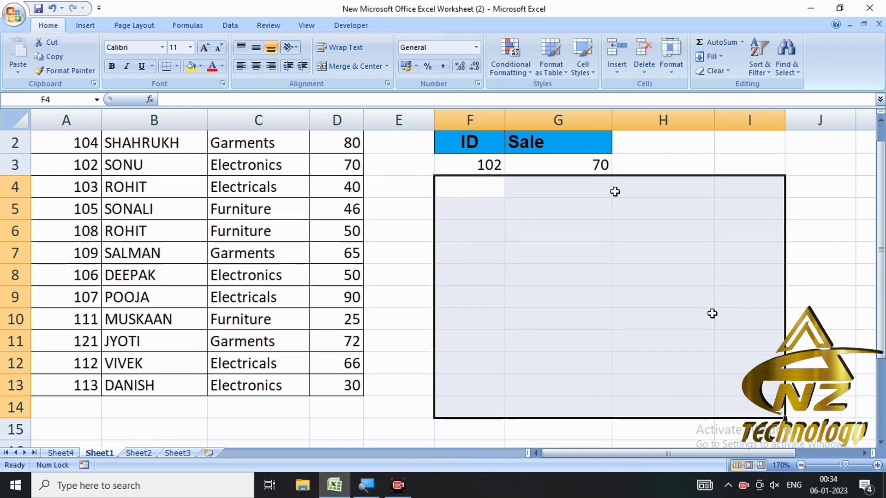
# Step: Add the IDs 103 and 105 in F4 and F5 under the ID in the remaining lookup table
pyautogui.click(463, 186)
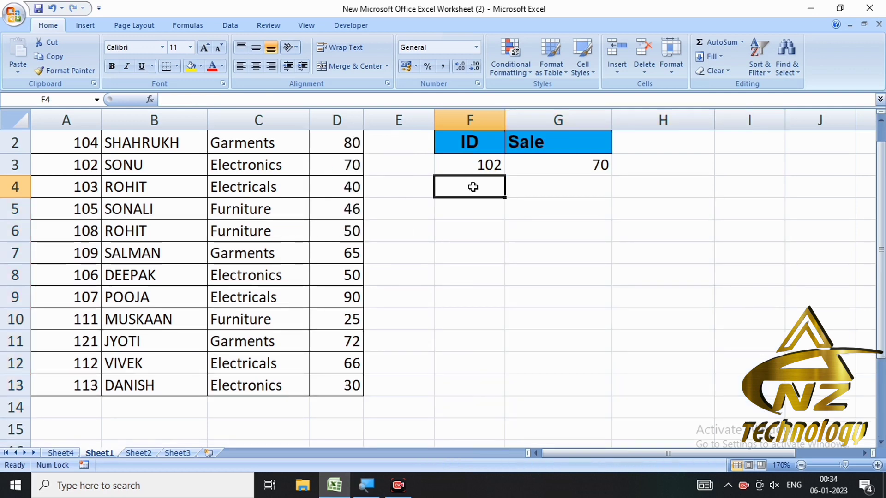
pyautogui.write('103')
pyautogui.press('Return')
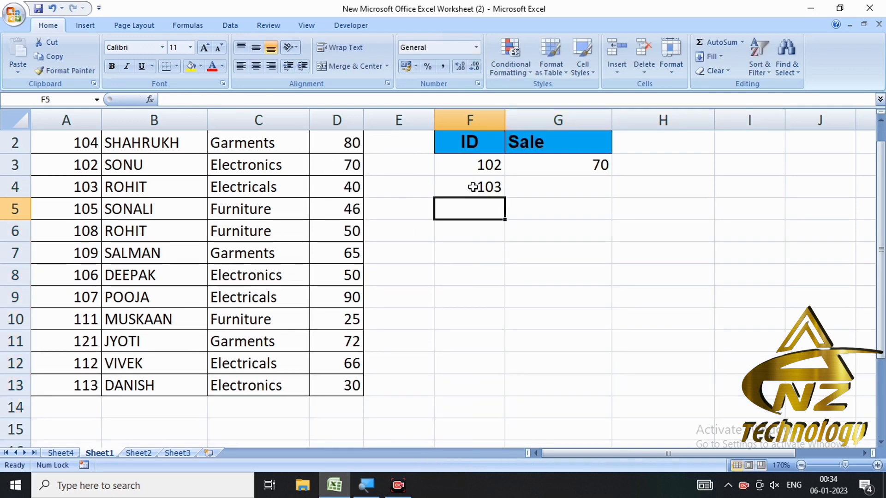
pyautogui.write('105')
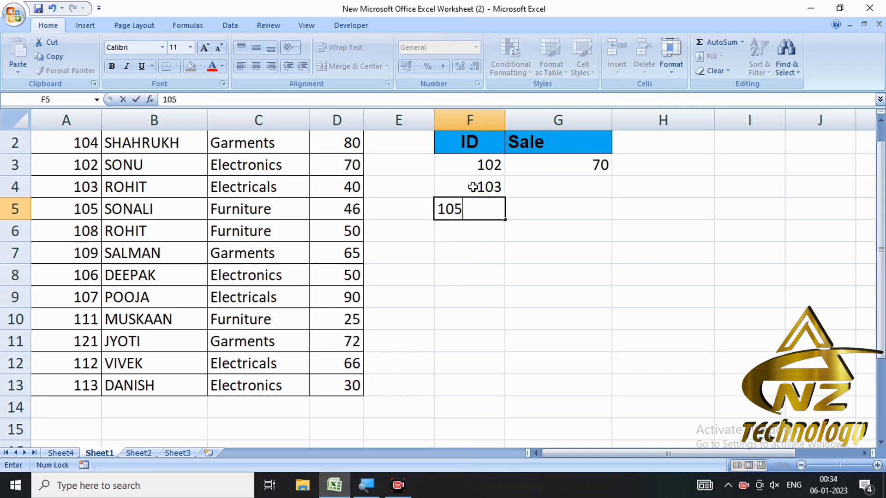
pyautogui.press('Return')
# Step: Fill the DGET formula in G3 down through G5 for the added IDs
pyautogui.click(556, 168)
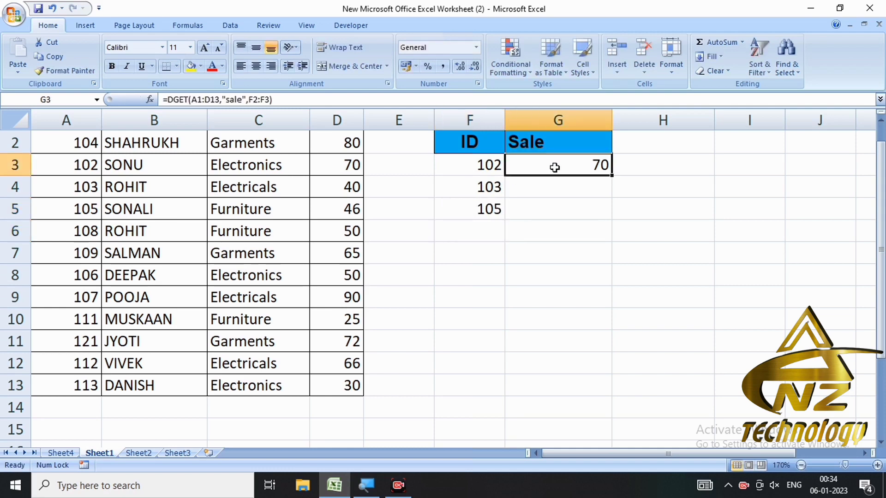
pyautogui.moveTo(610, 175); pyautogui.dragTo(611, 212)
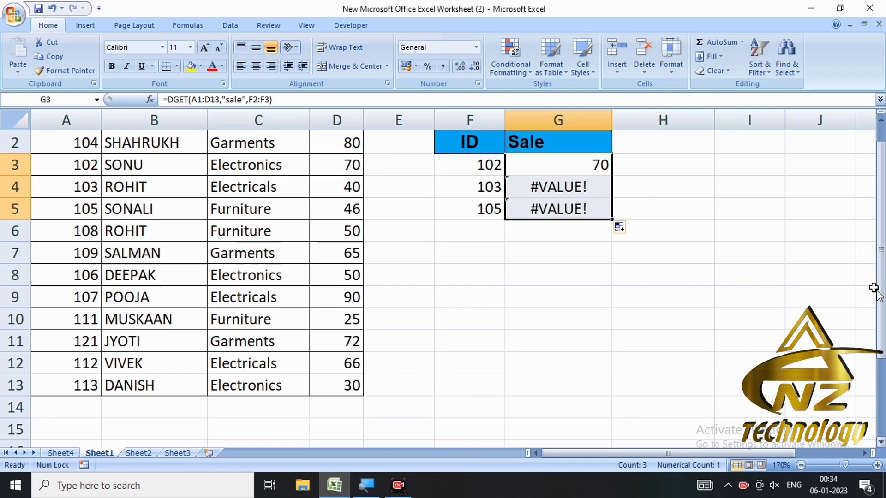
pyautogui.moveTo(882, 291); pyautogui.dragTo(882, 243)
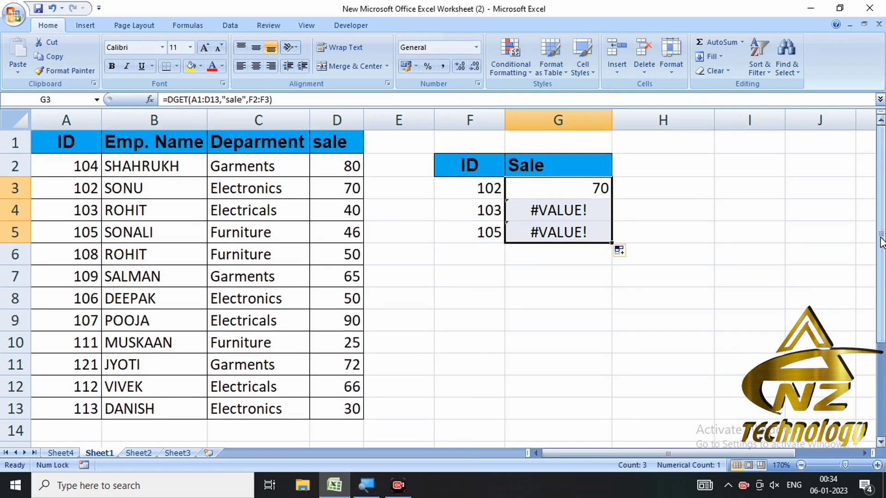